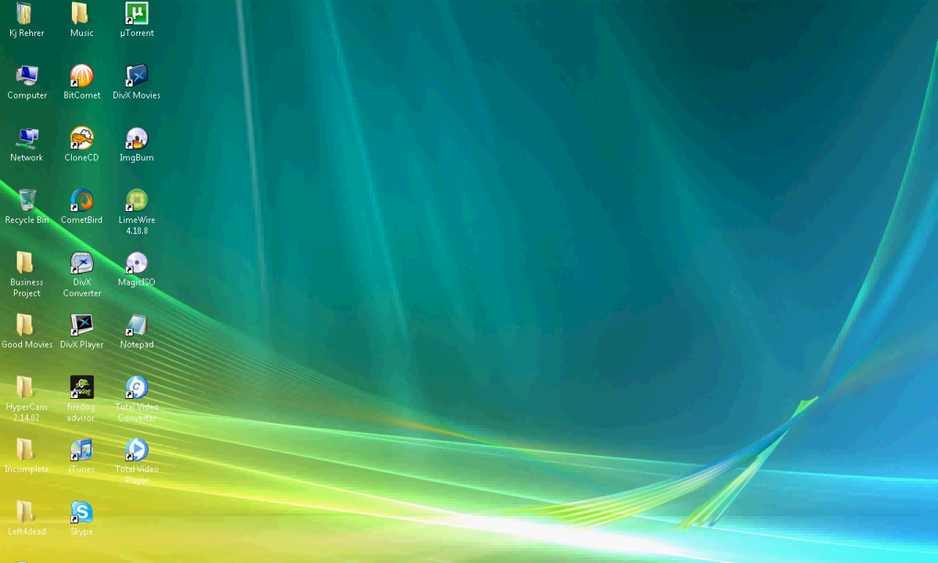
Open the CometBird web browser and go to the XBOX360 ISO forum at xbox360iso.com.
click(20, 556)
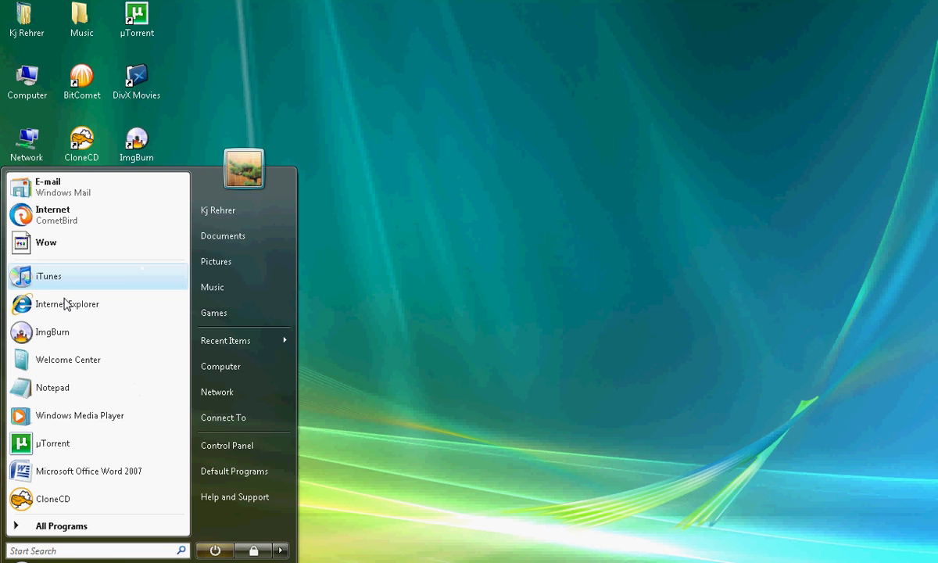
click(66, 304)
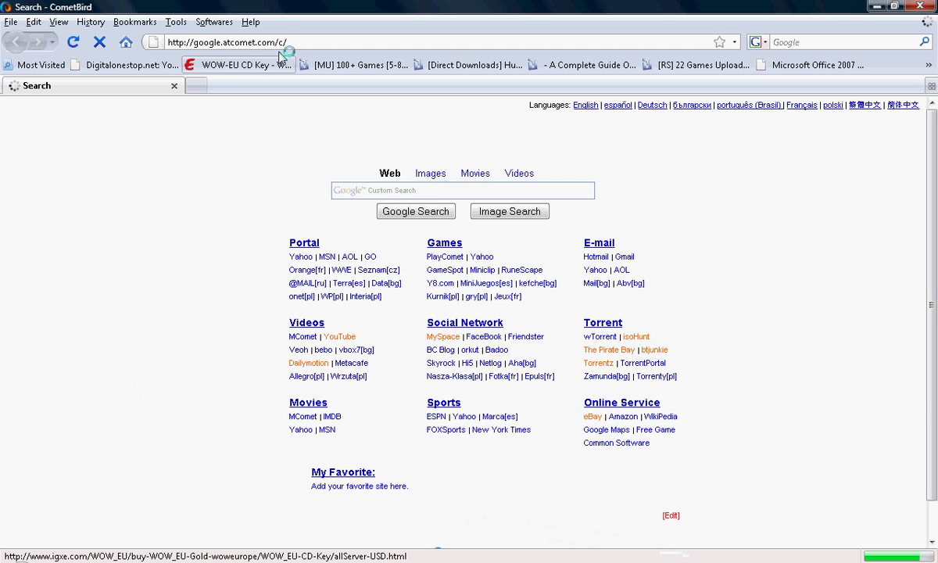
click(289, 43)
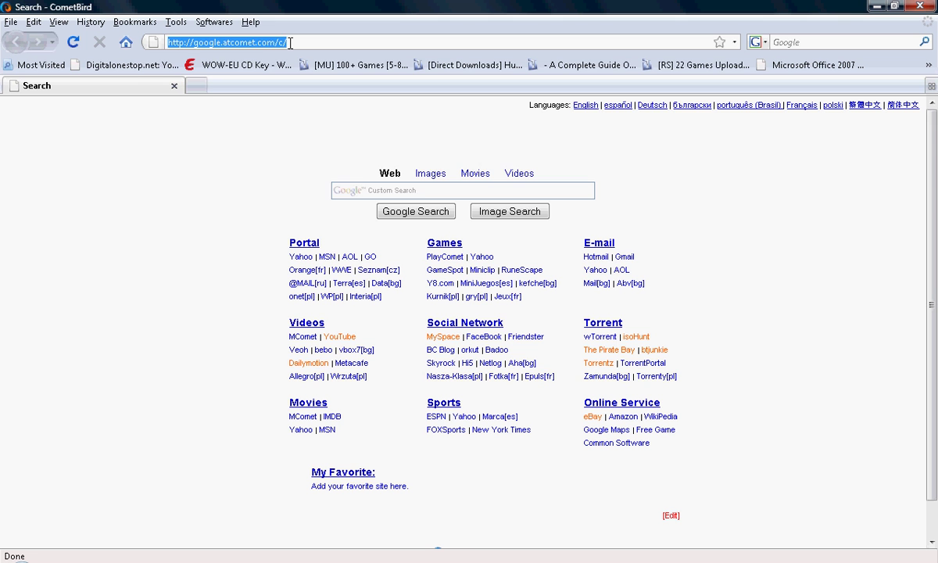
text(xbox)
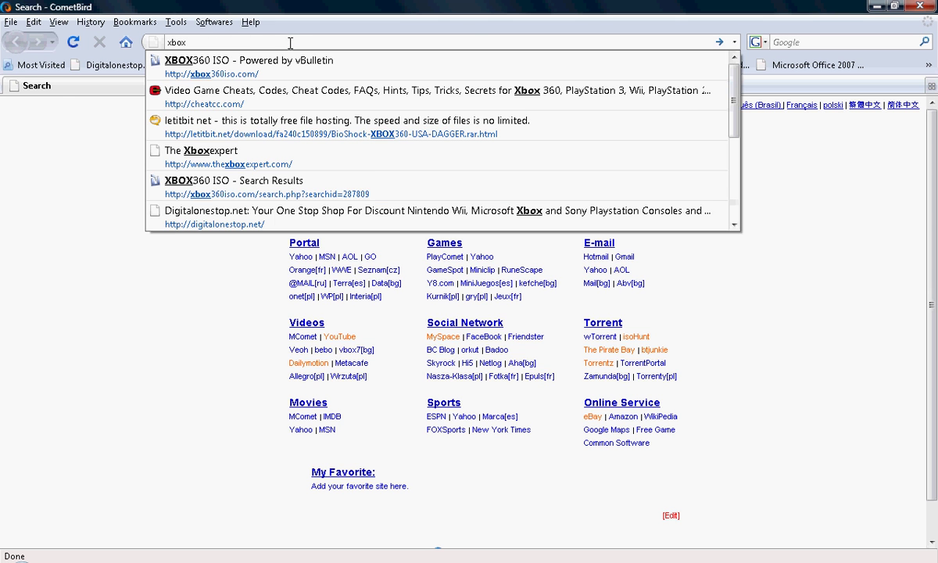
key(Down)
key(Return)
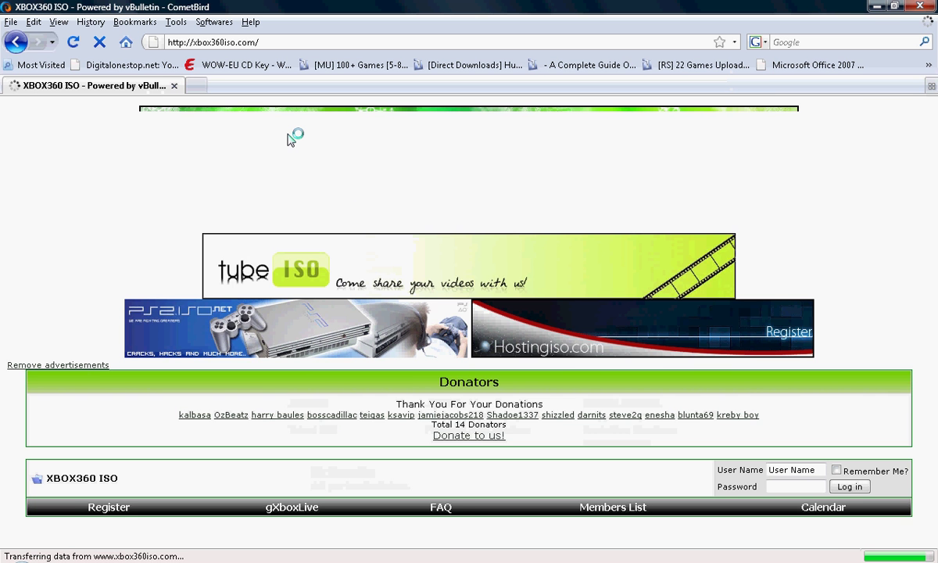
Log in to the forum with the saved user name and account password, with Remember Me enabled.
scroll(607, 422, down, 2)
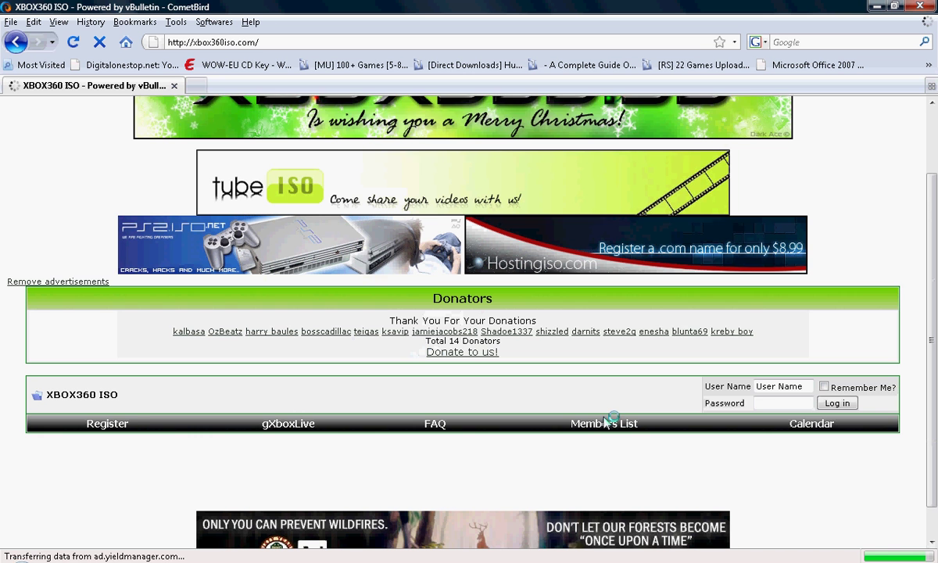
scroll(607, 422, down, 1)
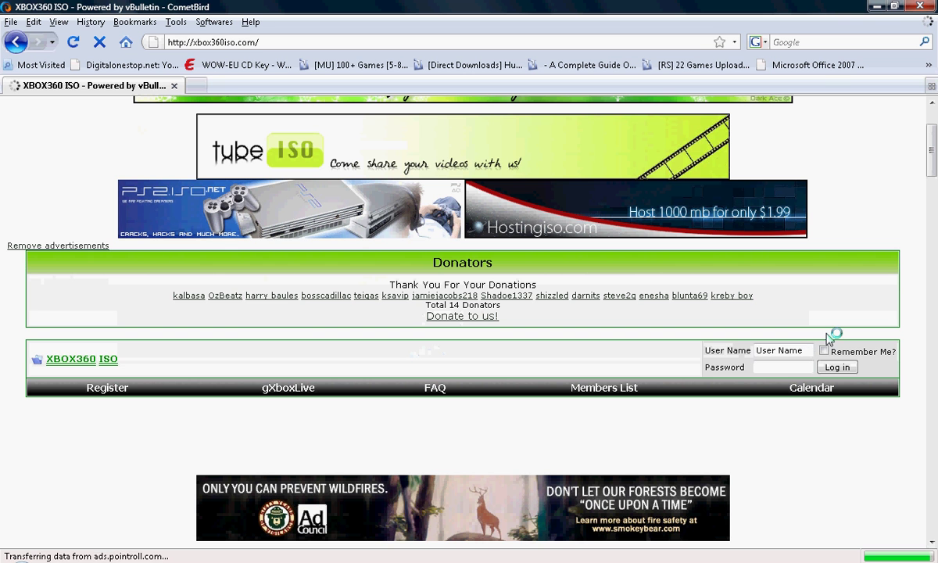
click(790, 348)
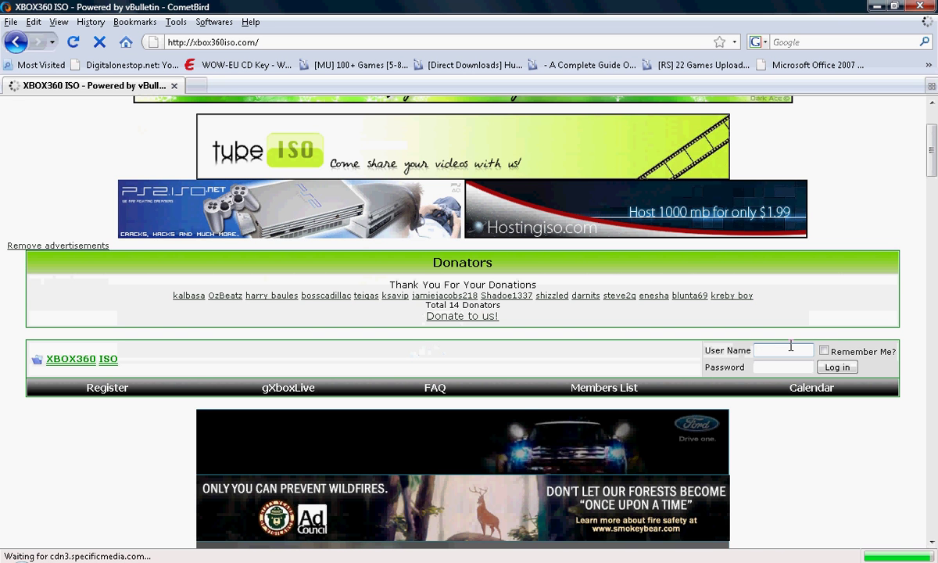
text(kj)
key(Down)
key(Return)
key(Tab)
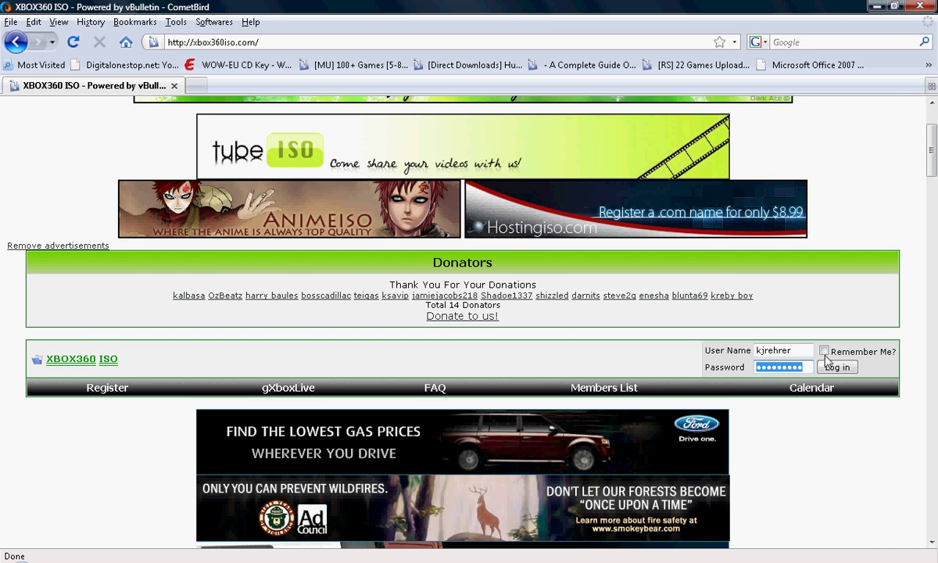
click(823, 350)
click(835, 367)
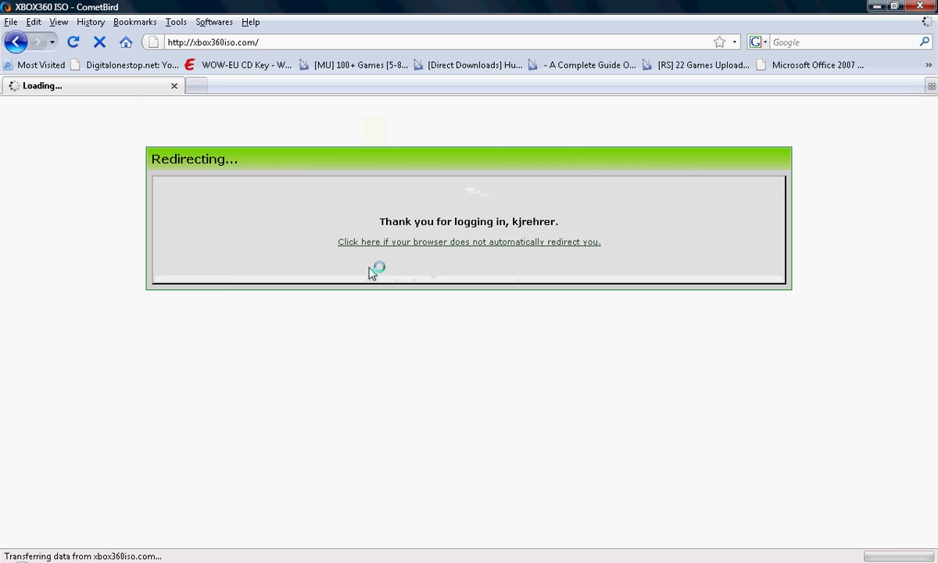
Open the Xbox360 Game Downloads forum in the Xbox360 Downloads category.
scroll(218, 394, down, 1)
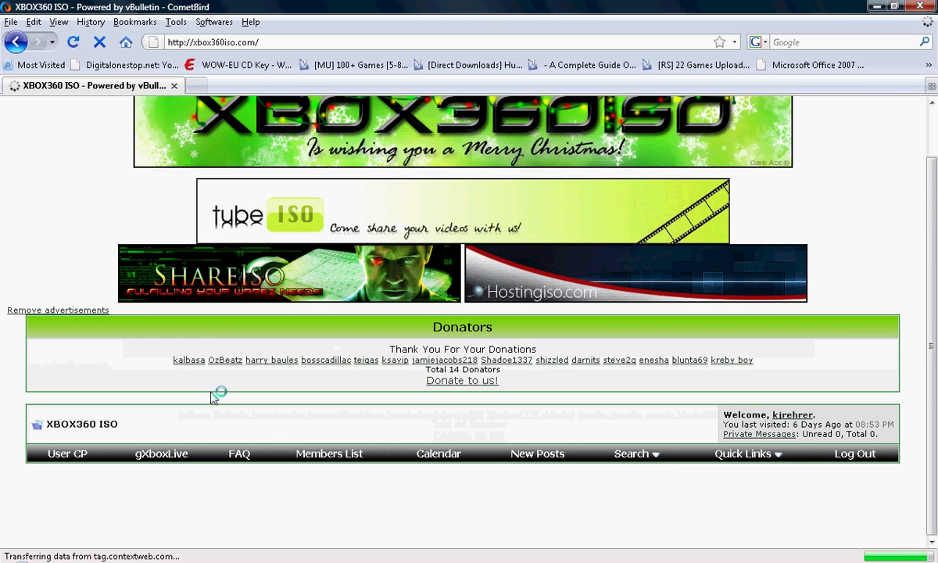
scroll(178, 428, down, 4)
scroll(178, 428, down, 11)
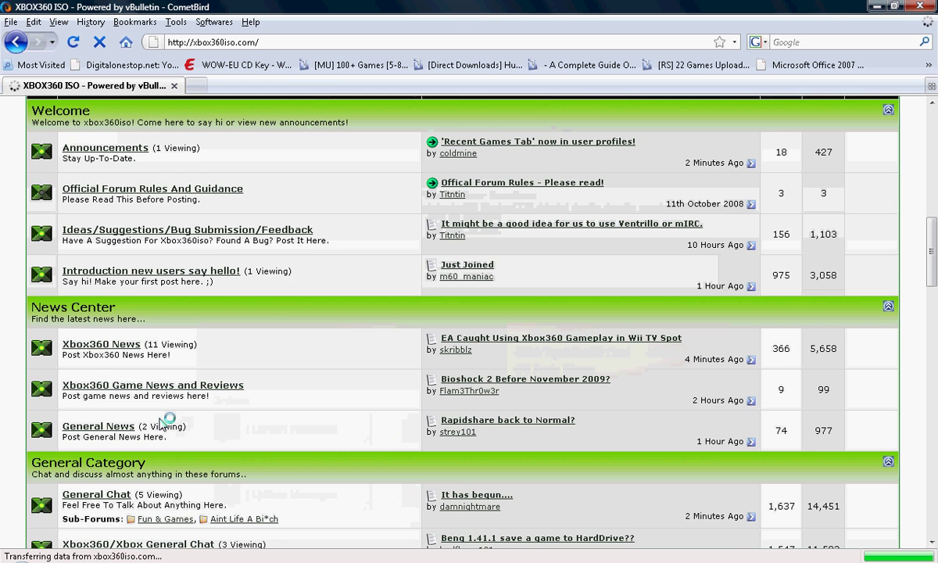
scroll(161, 422, down, 5)
scroll(125, 352, down, 7)
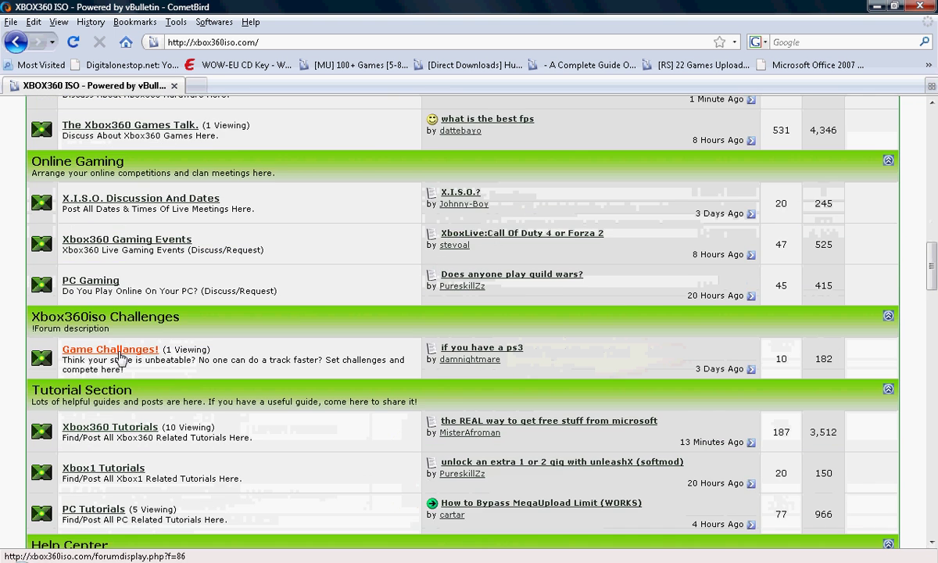
scroll(119, 357, down, 6)
scroll(114, 369, down, 5)
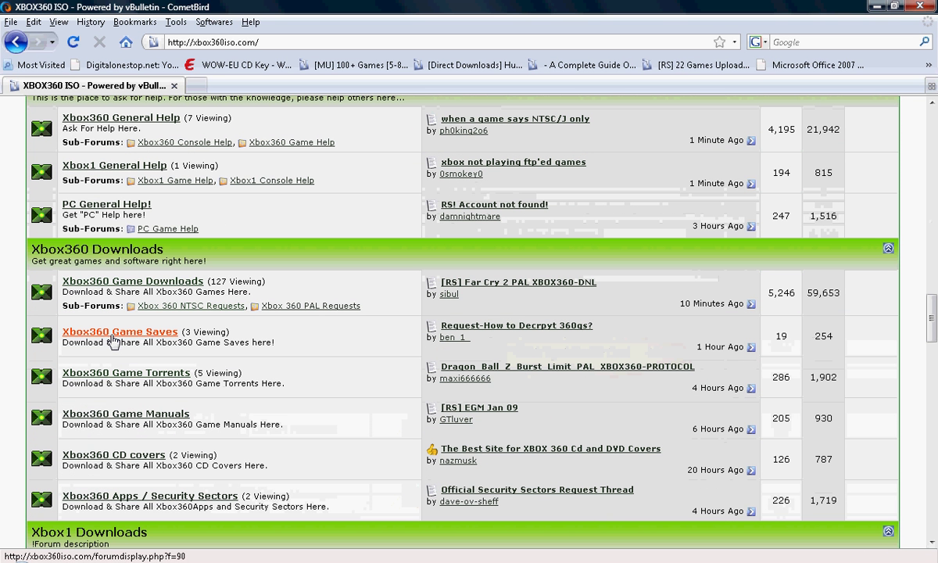
click(129, 286)
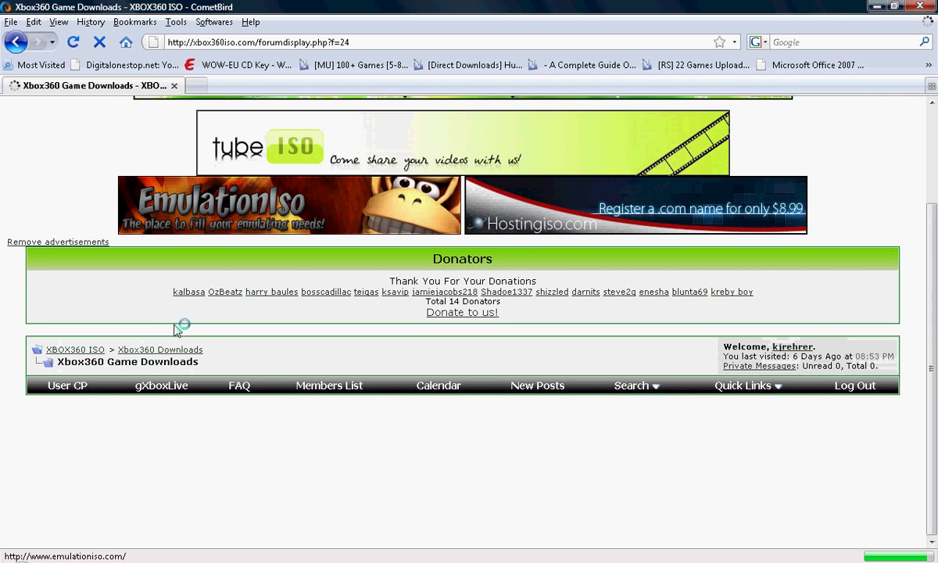
Open the sticky thread "[MU] 100+ Games [5-8 Links] UPDATE 05/Dec/2008" and look through its game download links.
scroll(187, 407, down, 5)
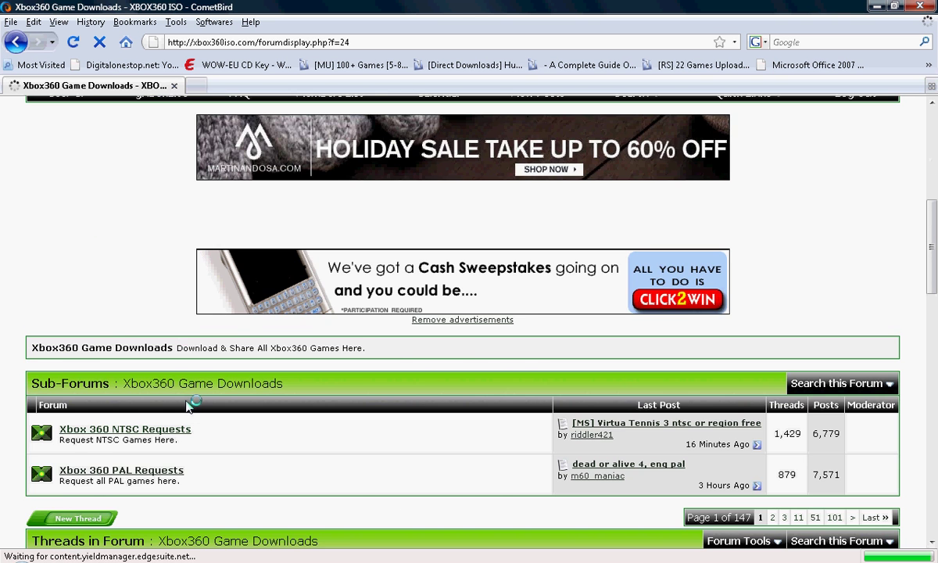
scroll(203, 391, down, 6)
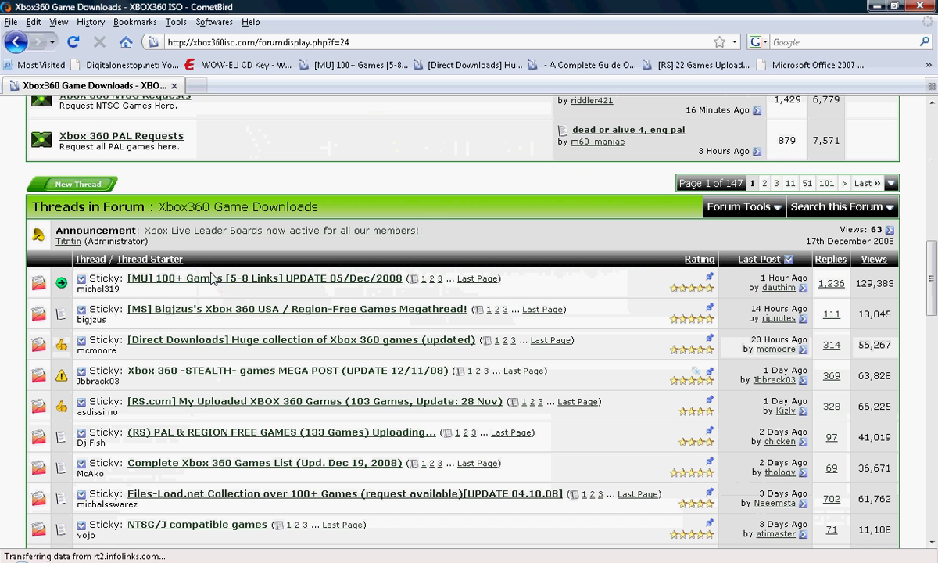
click(169, 285)
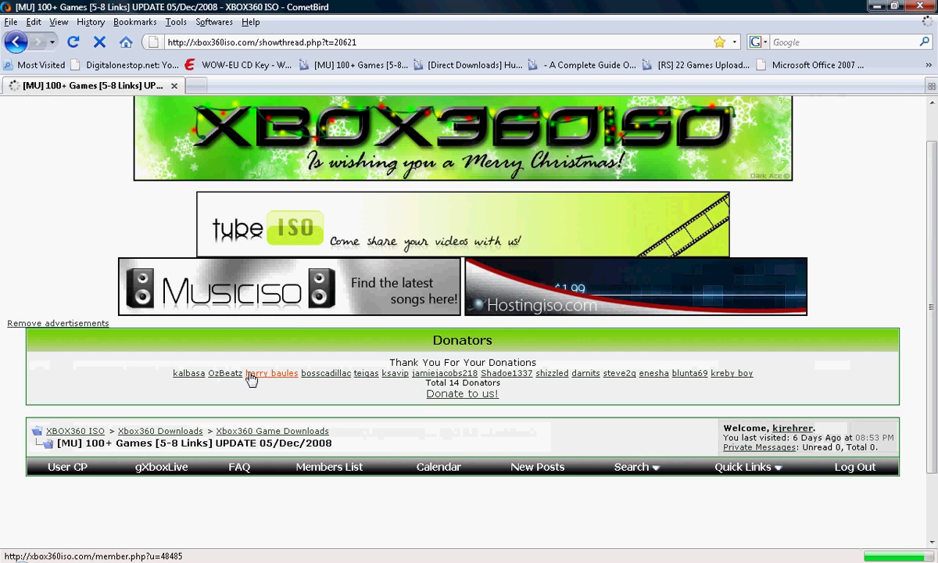
scroll(265, 390, down, 6)
scroll(269, 396, down, 5)
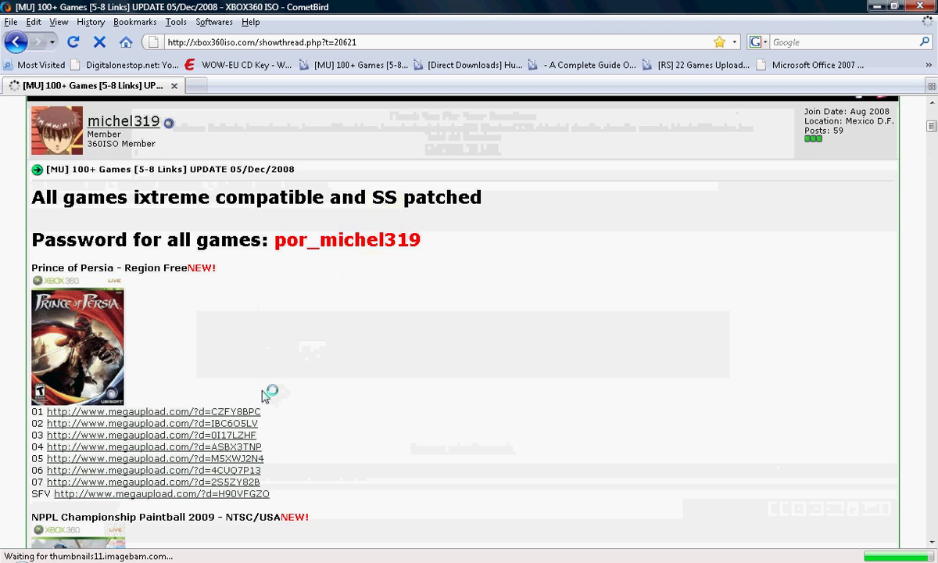
scroll(269, 387, down, 6)
scroll(281, 367, down, 5)
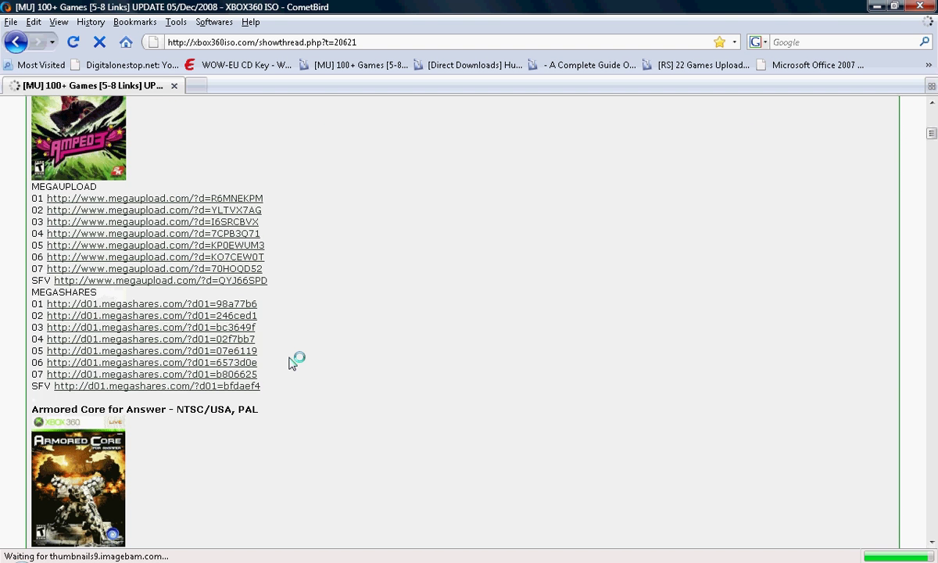
Return to the thread list and open "[RS.com] My Uploaded XBOX 360 Games (103 Games, Update: 28 Nov)".
click(19, 42)
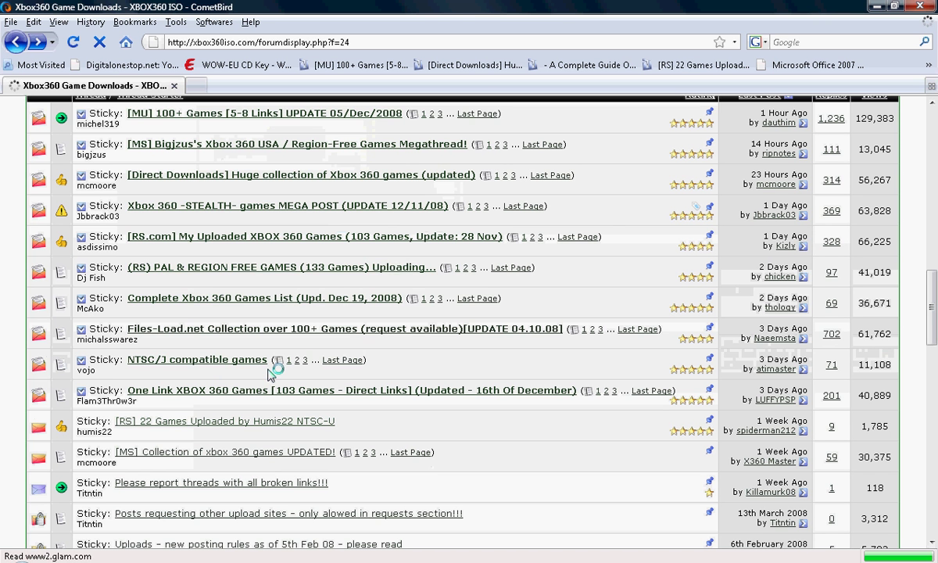
mouse_move(182, 272)
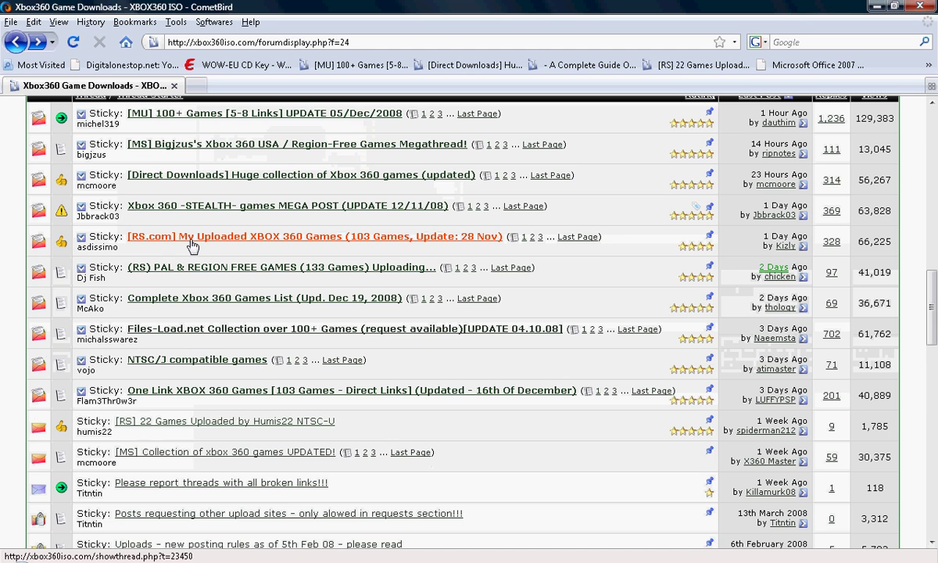
click(191, 244)
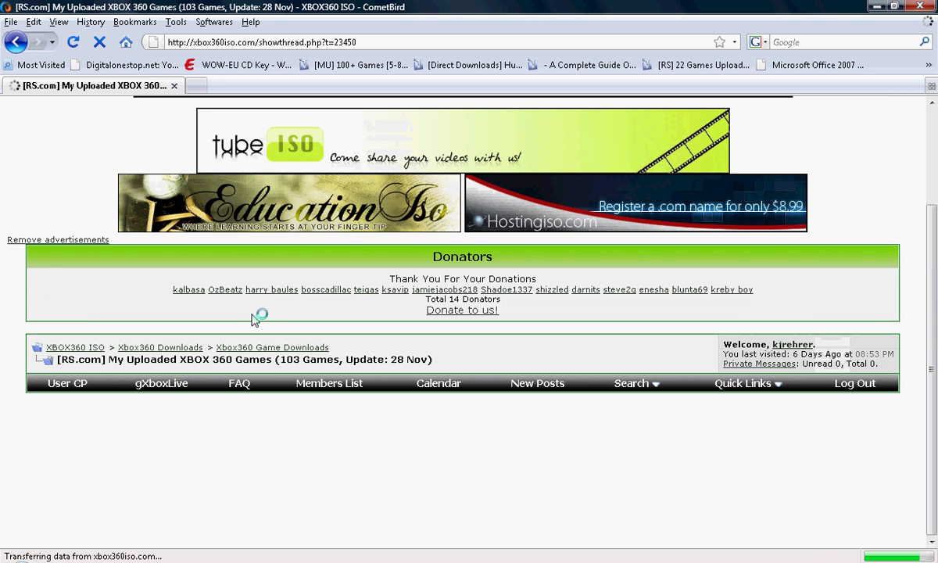
Open the Burnout Paradise entry from the B section of the thread's game index.
scroll(258, 328, down, 5)
scroll(260, 338, down, 10)
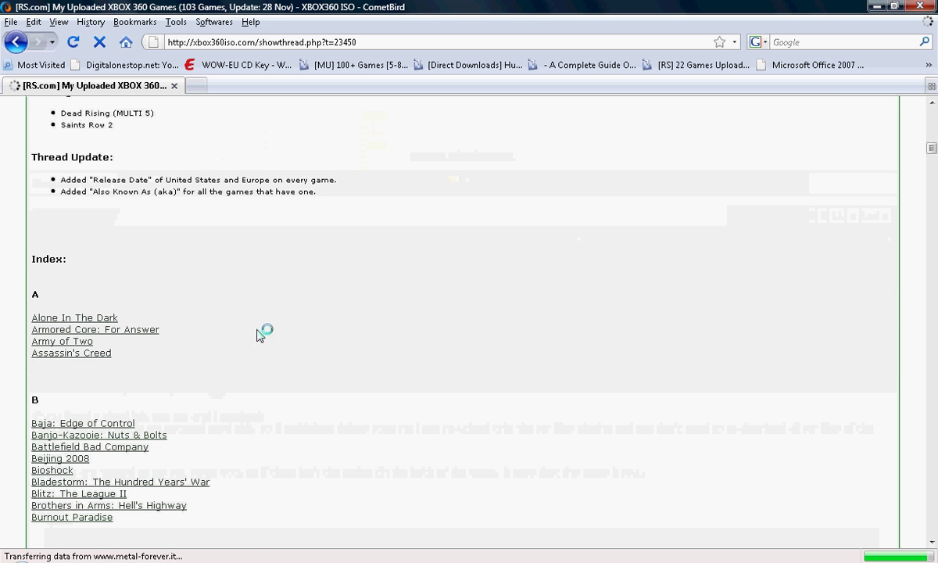
scroll(260, 334, down, 5)
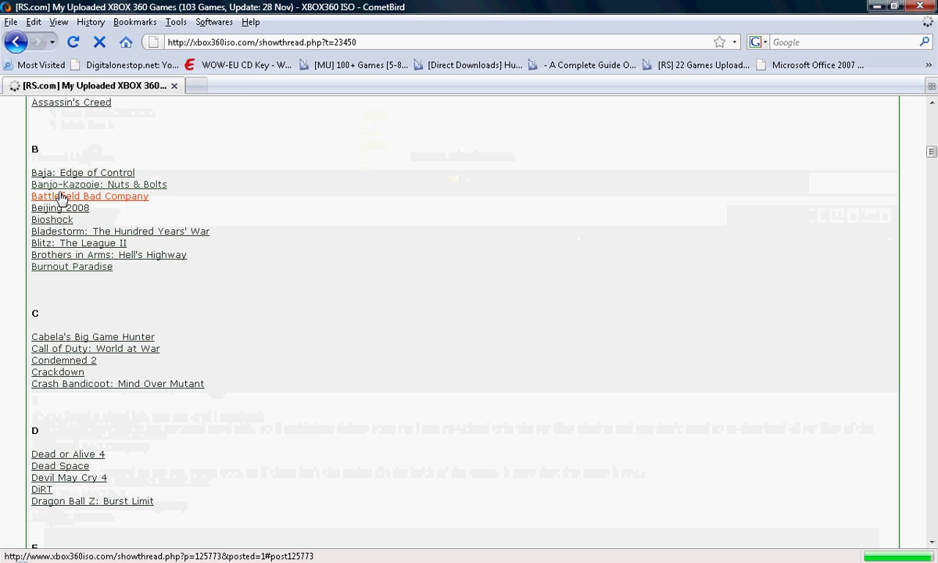
click(63, 267)
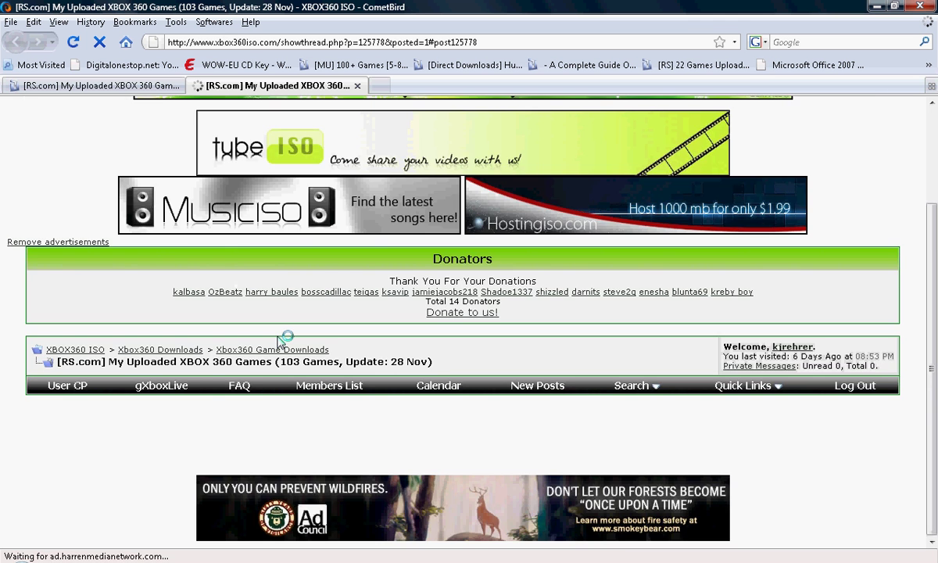
Examine the Burnout Paradise post's list of Rapidshare part links and the archive password below it.
scroll(112, 404, down, 5)
scroll(115, 401, down, 10)
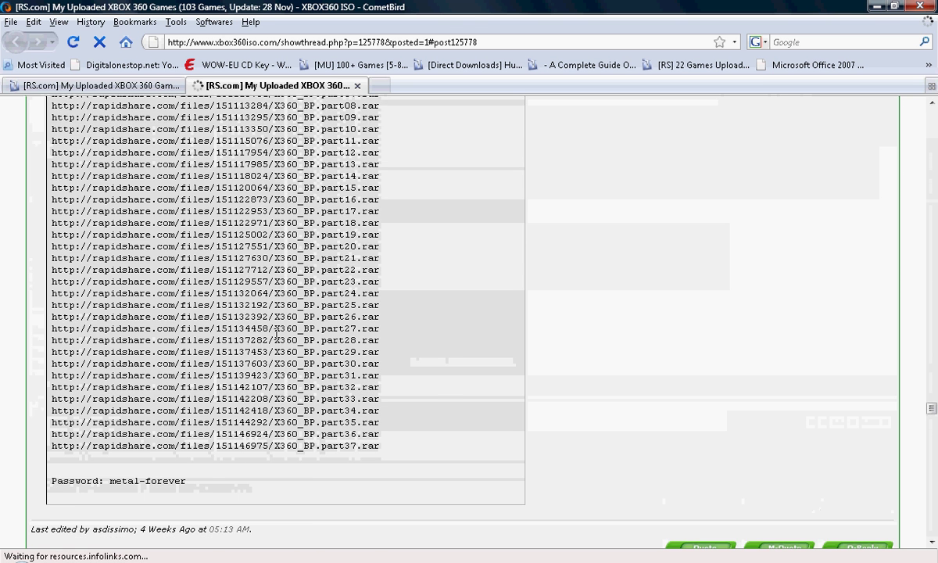
scroll(276, 335, up, 6)
scroll(164, 468, down, 6)
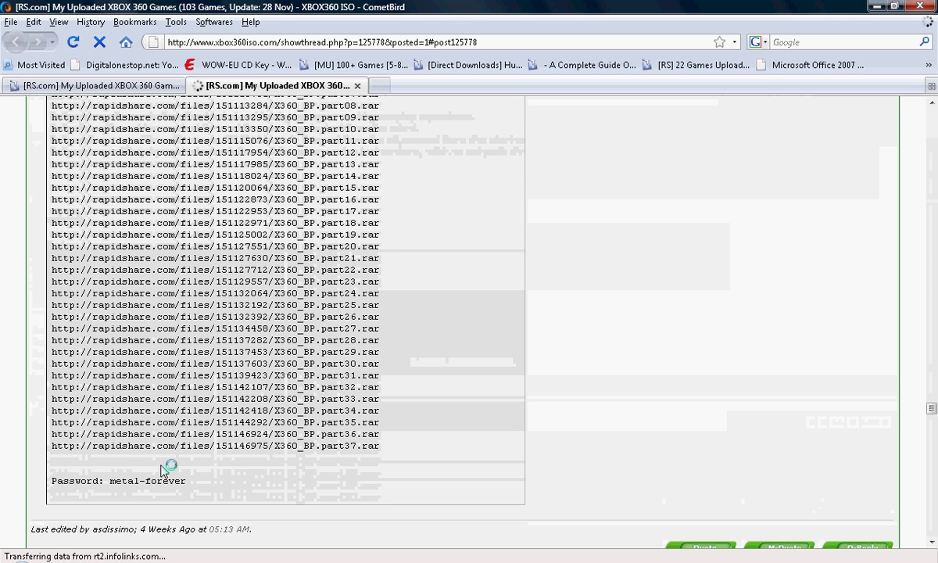
scroll(164, 469, down, 10)
key(super)
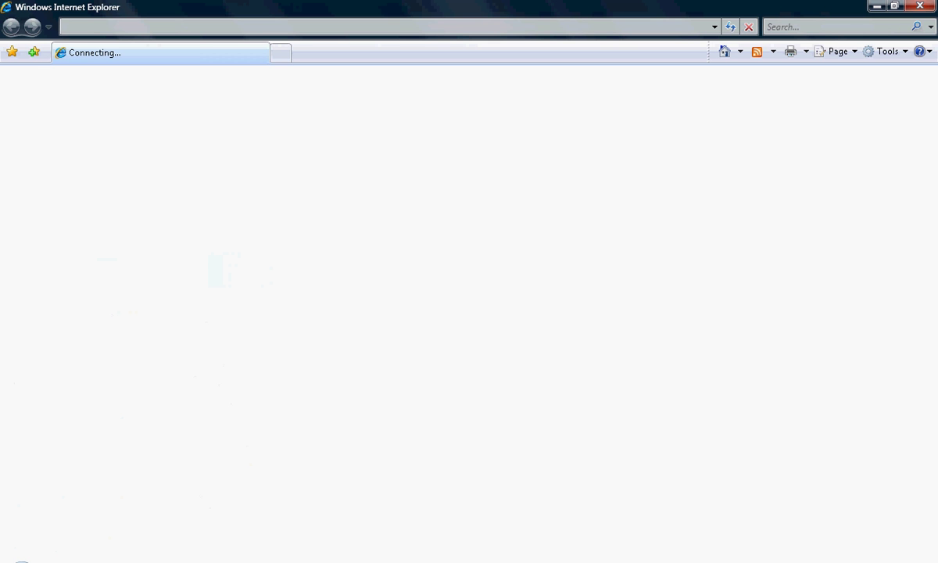
mouse_move(221, 561)
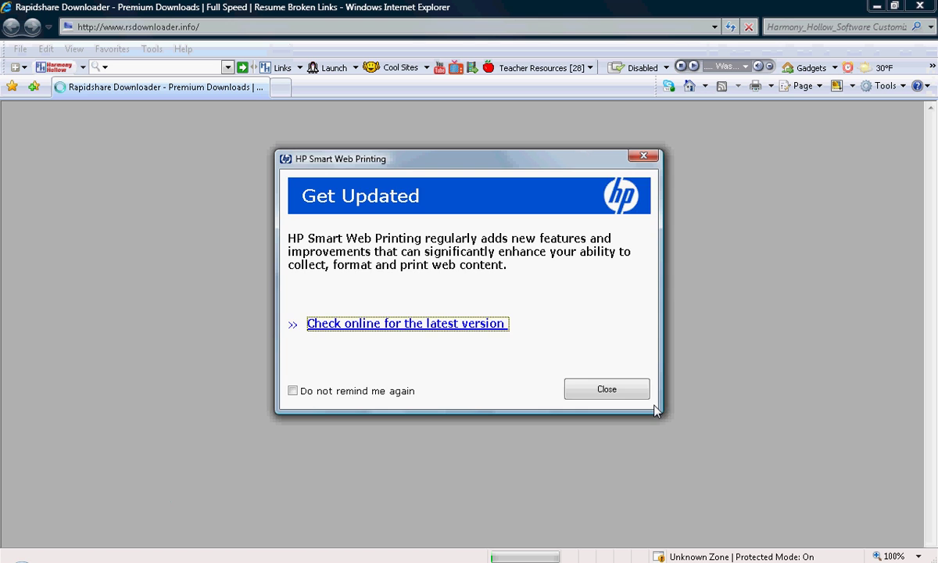
click(614, 386)
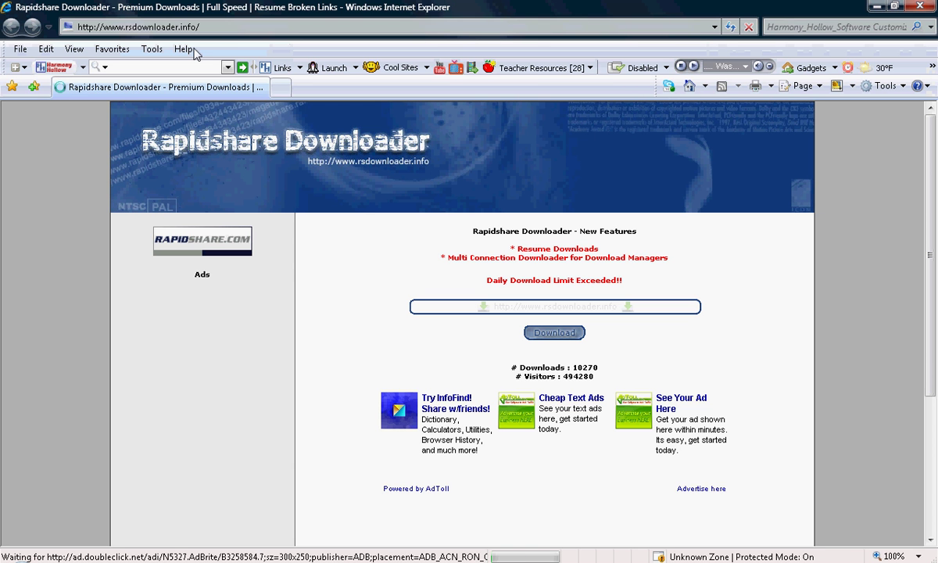
click(195, 51)
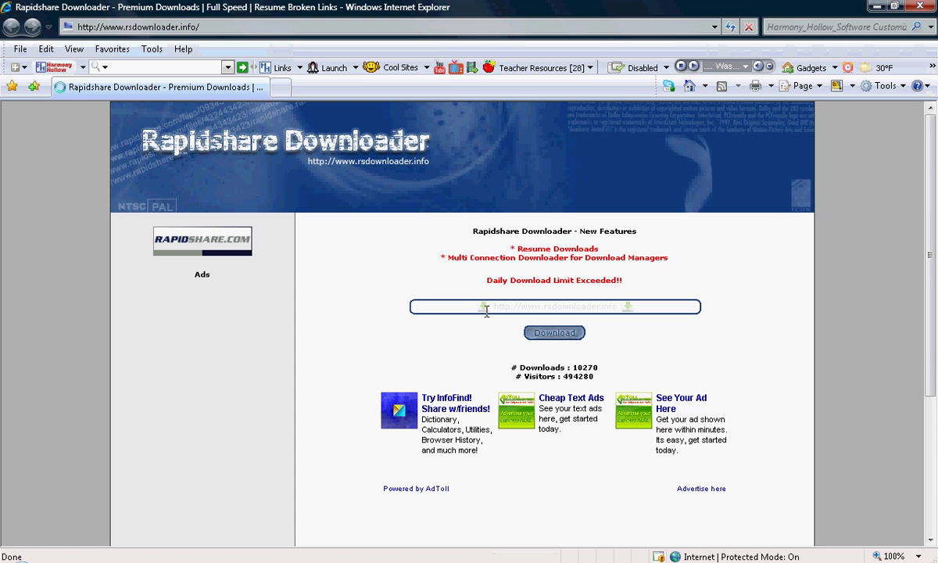
Check the link entry field and Download option on the Rapidshare Downloader page, and close Internet Explorer.
click(525, 306)
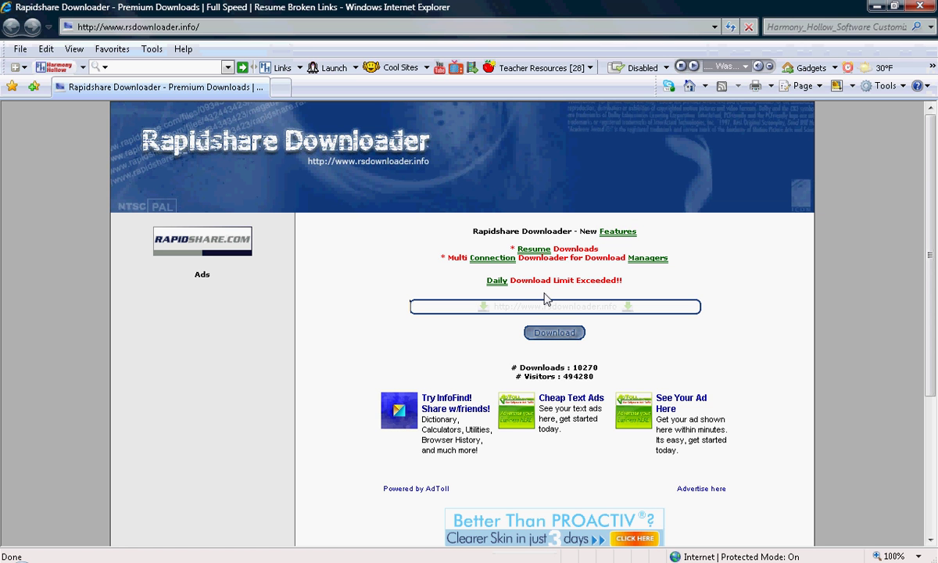
click(549, 335)
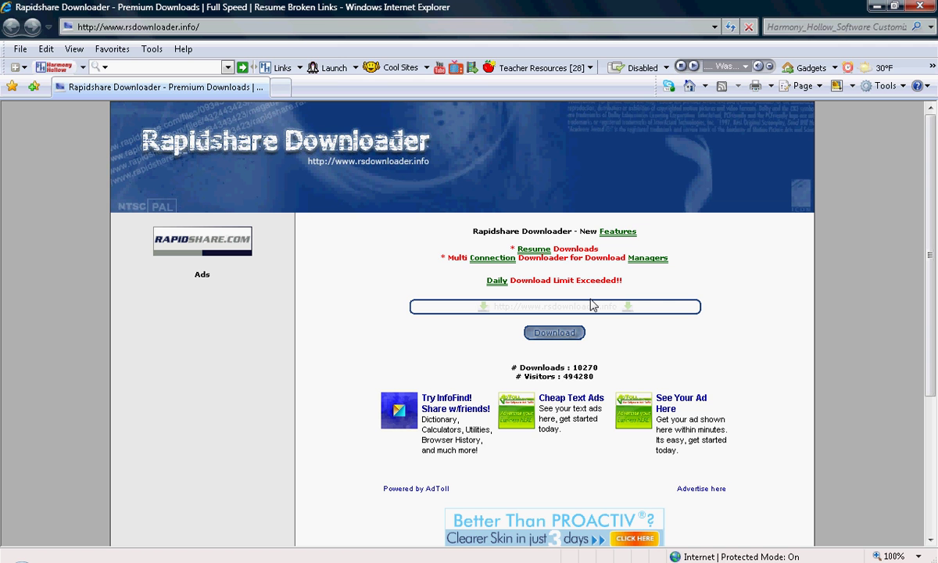
click(920, 9)
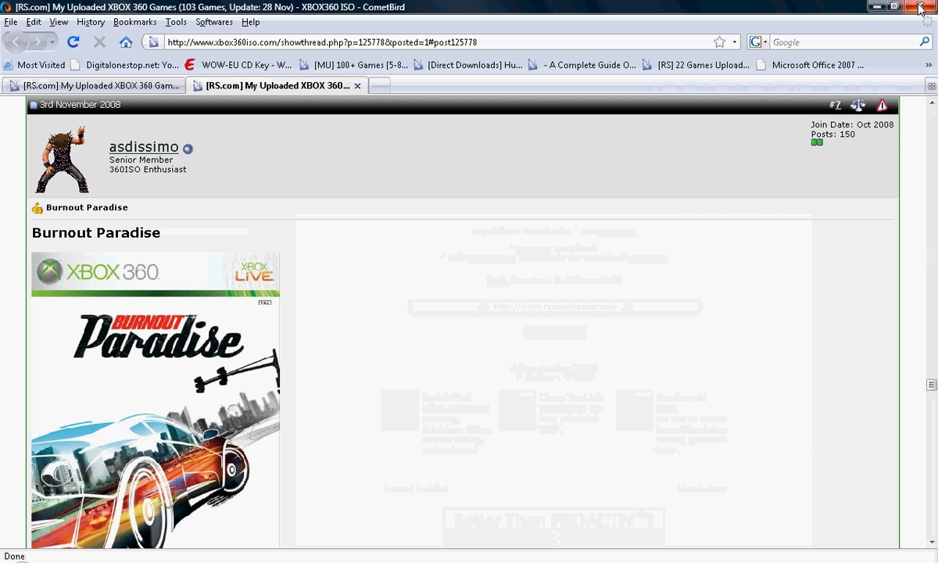
Close the CometBird browser together with its open forum tabs.
click(920, 10)
click(473, 313)
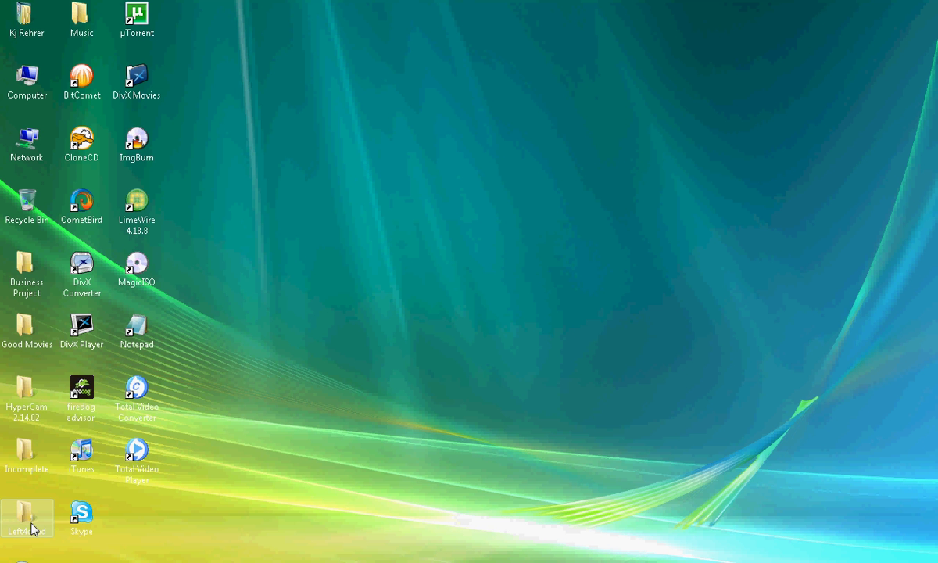
Move the Left4dead folder to an empty area of the desktop and look at the DVD and ISO files inside it.
drag(33, 528, 513, 190)
double_click(511, 185)
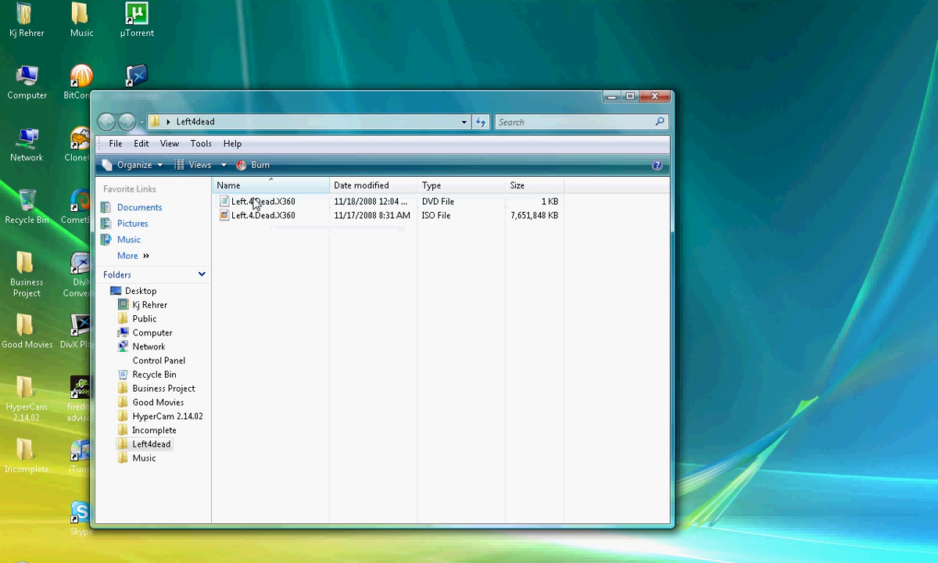
key(alt+F4)
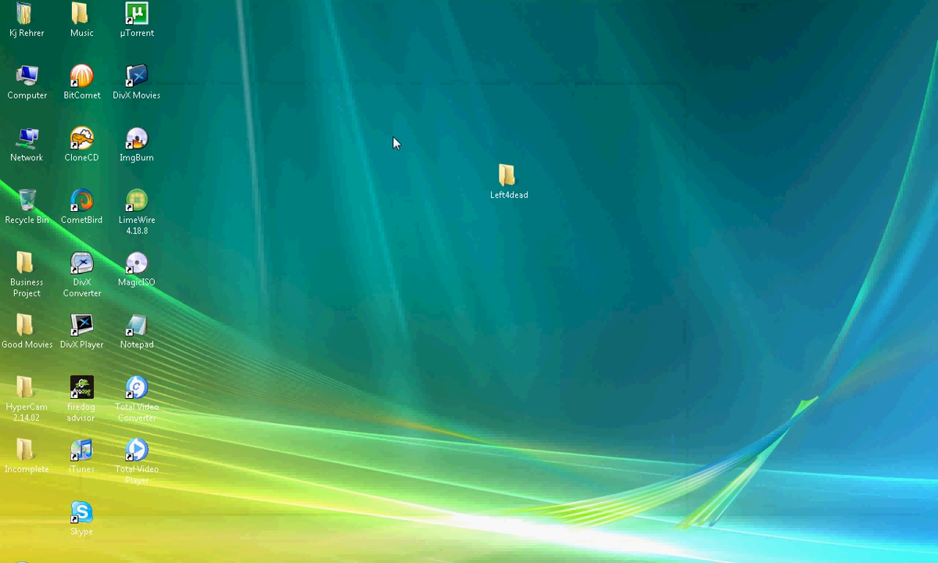
Launch ImgBurn and set the layer break for DL media to User Specified in its write settings.
double_click(137, 144)
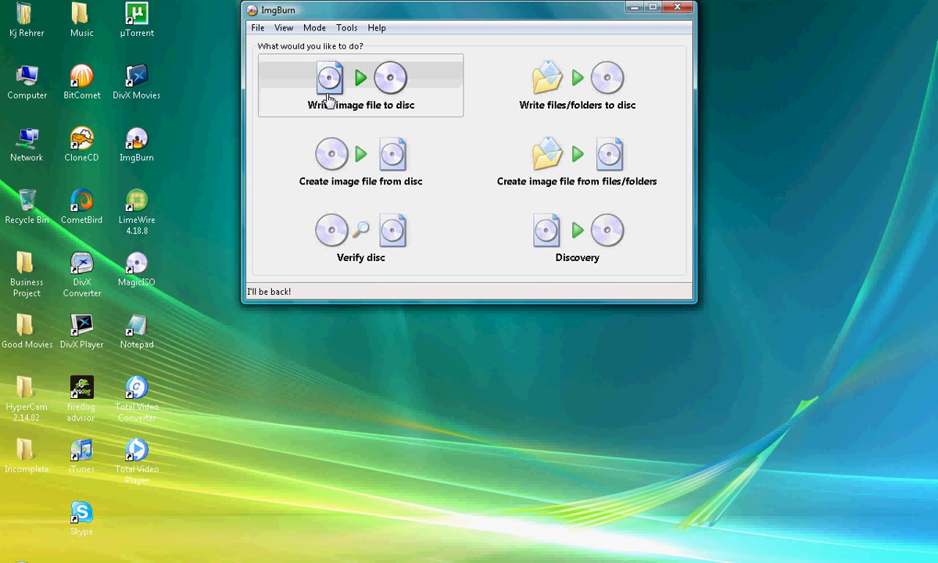
click(347, 27)
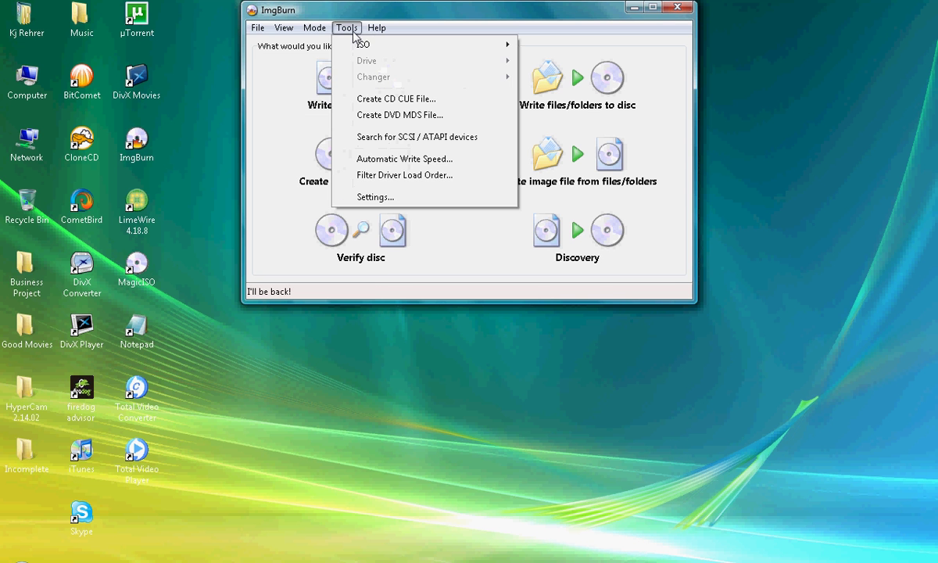
click(376, 196)
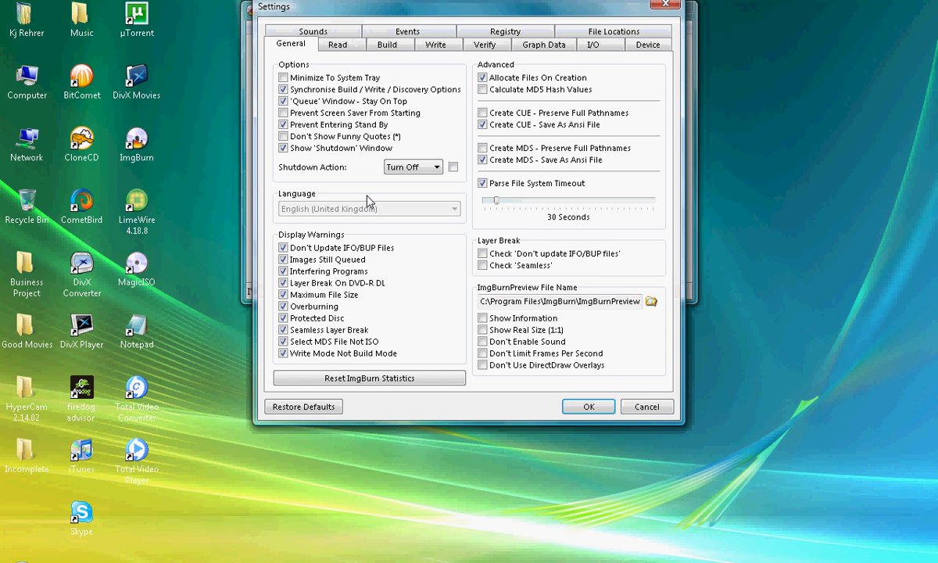
click(434, 47)
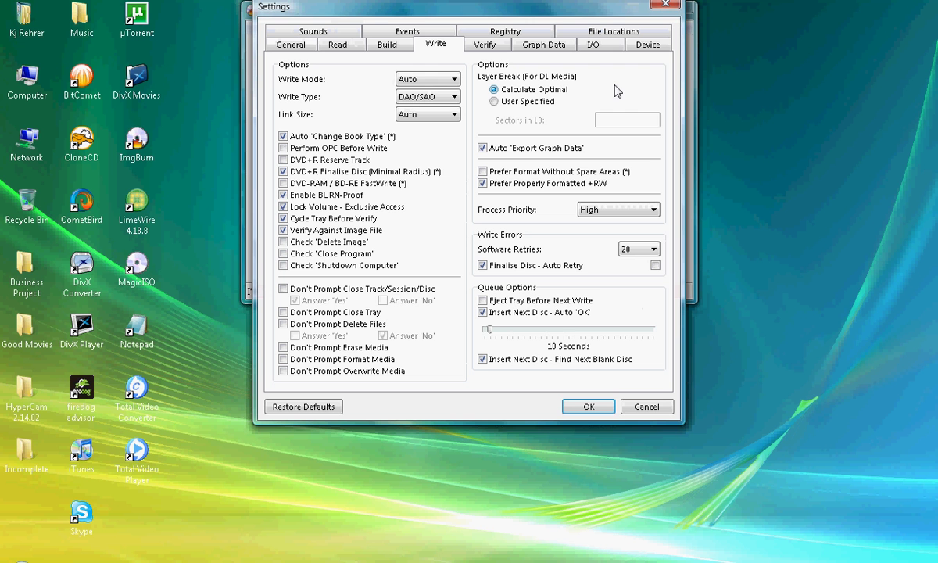
click(494, 101)
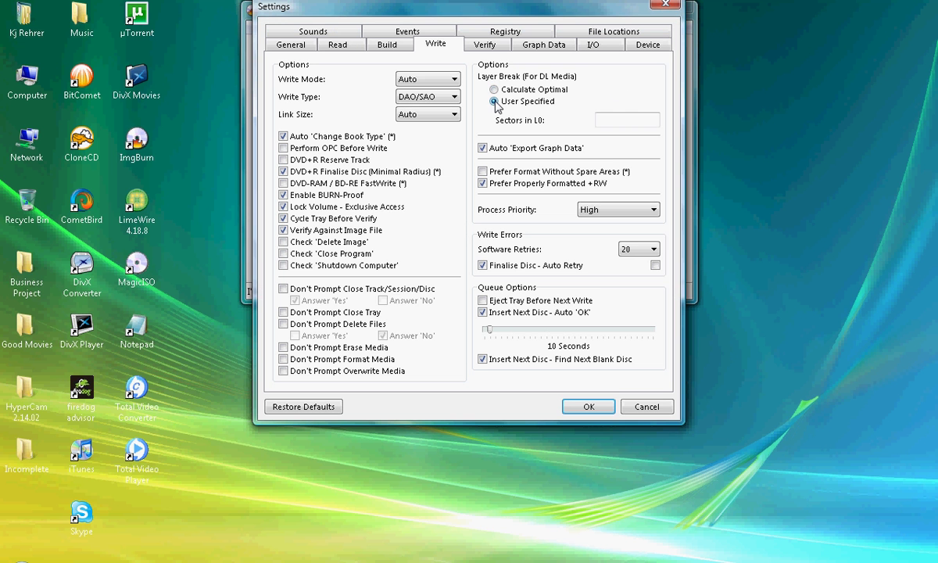
Open the Left.4.Dead.X360 DVD file from the Left4dead folder and copy its LayerBreak value 1913760.
key(alt+Tab)
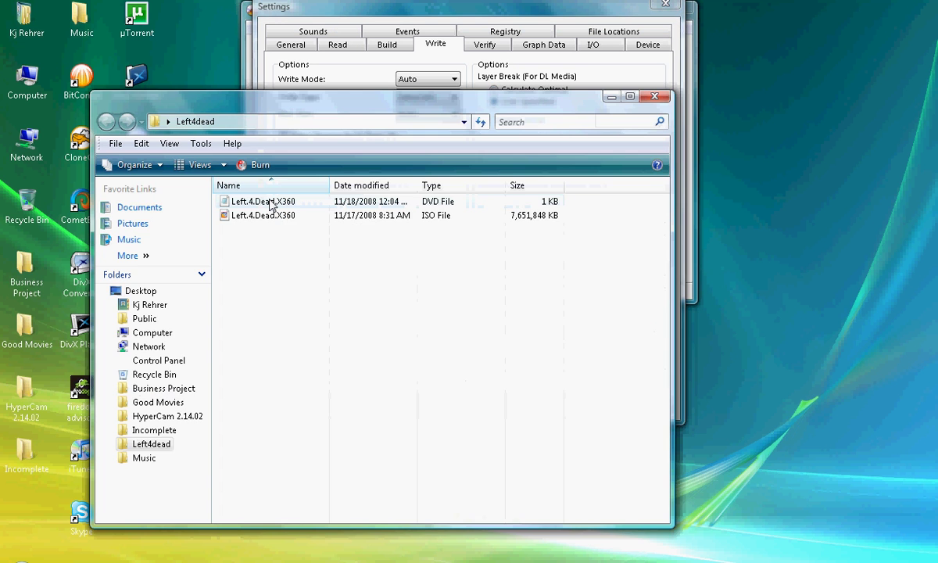
double_click(272, 202)
drag(281, 38, 247, 32)
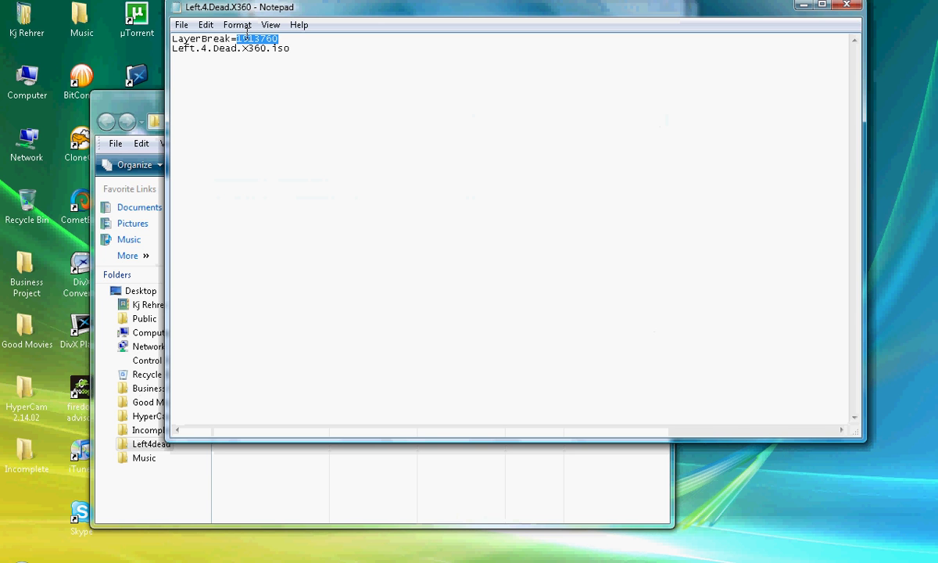
right_click(247, 38)
click(297, 87)
Return to the ImgBurn settings, paste 1913760 as the Sectors in L0 value, and save the settings.
key(alt+Tab)
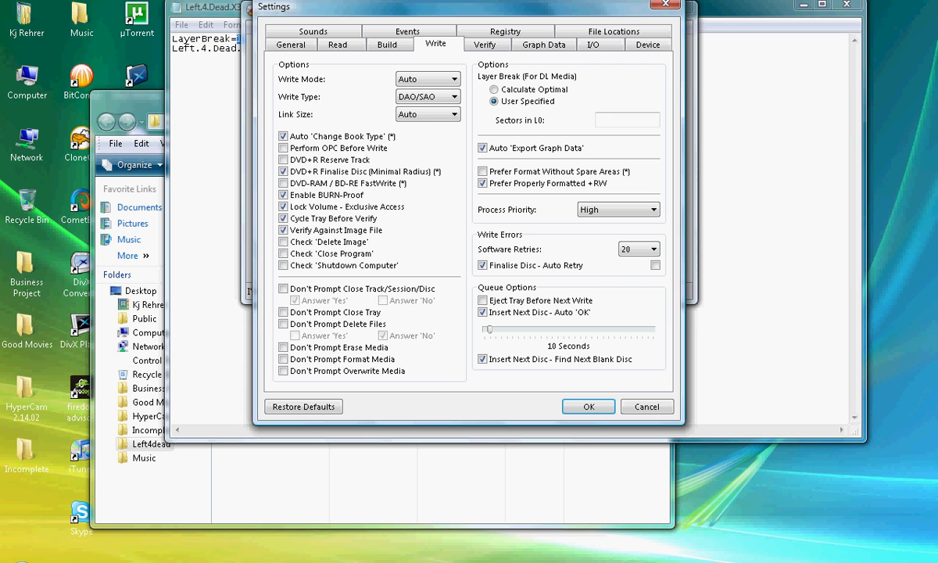
right_click(599, 117)
click(635, 182)
click(584, 406)
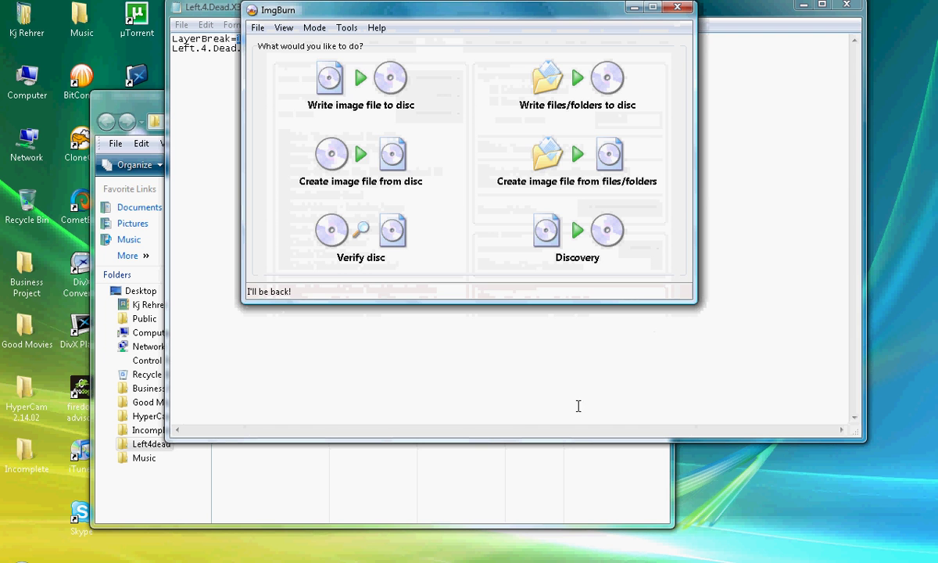
Start writing an image file to disc and browse for the source in the Left4dead folder on the desktop.
click(334, 80)
click(430, 60)
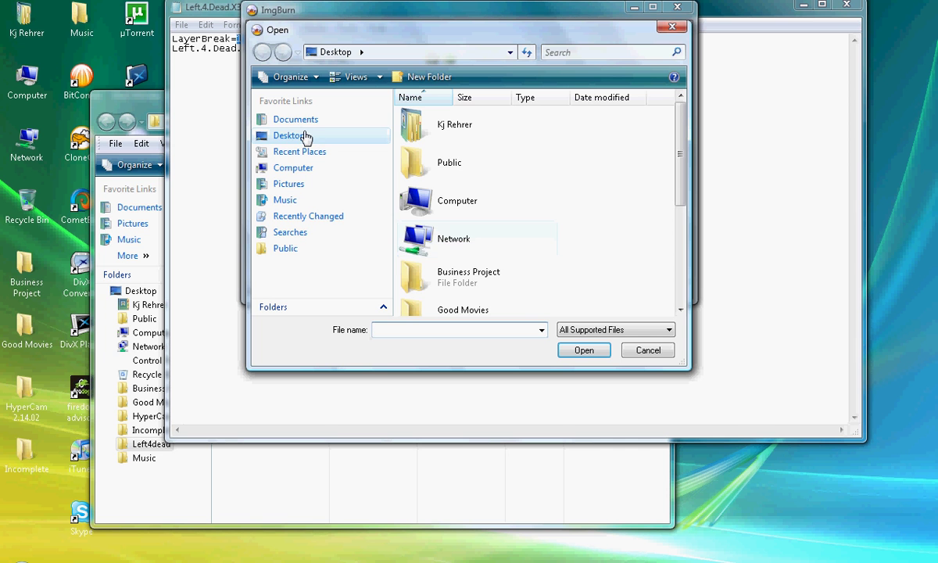
click(289, 137)
drag(680, 132, 682, 269)
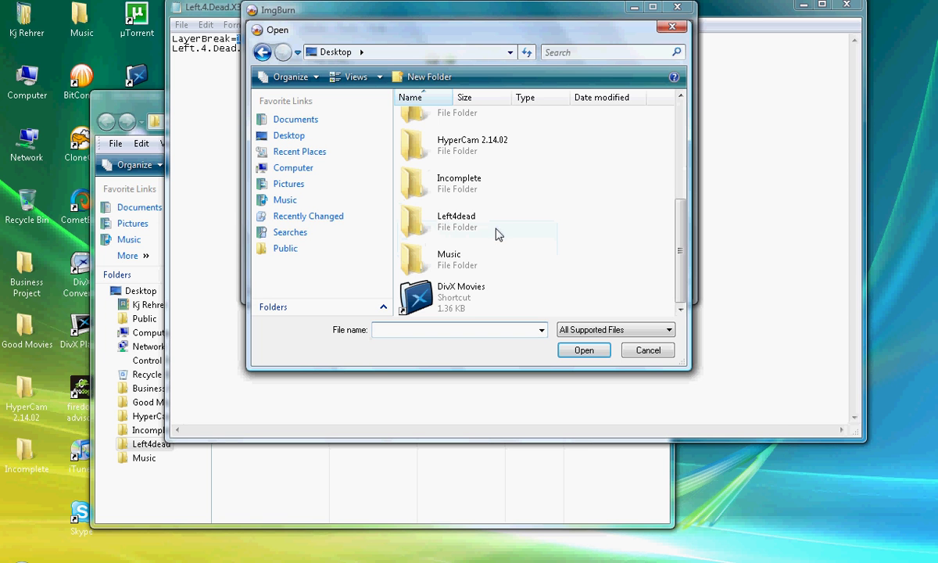
mouse_move(452, 225)
double_click(440, 225)
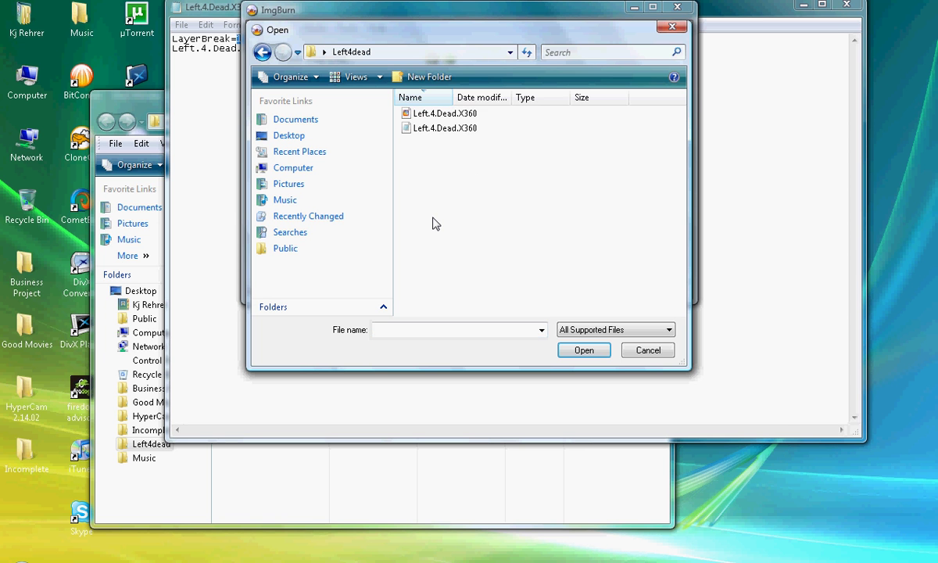
Load the Left.4.Dead.X360 ISO as the source and accept the automatic switch to the DVD file.
click(423, 129)
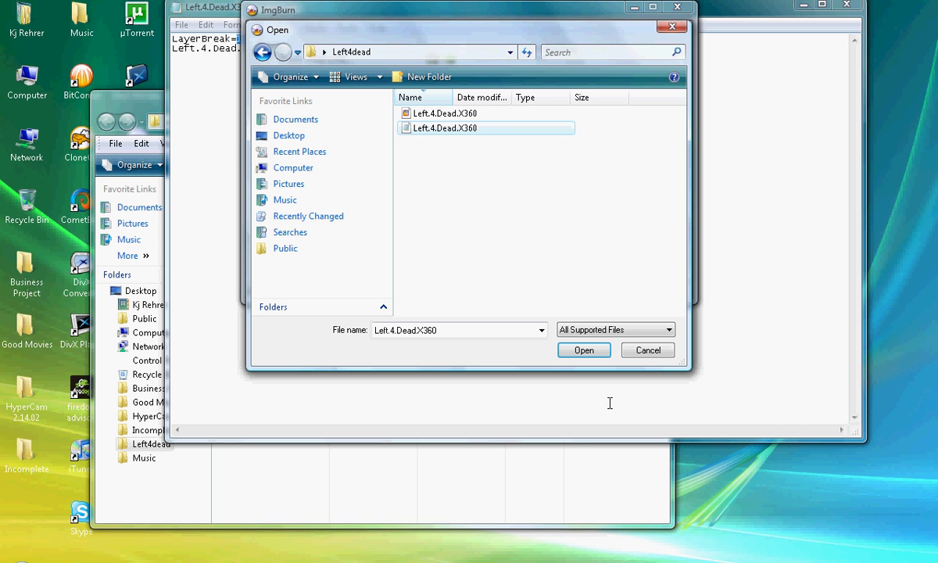
click(427, 115)
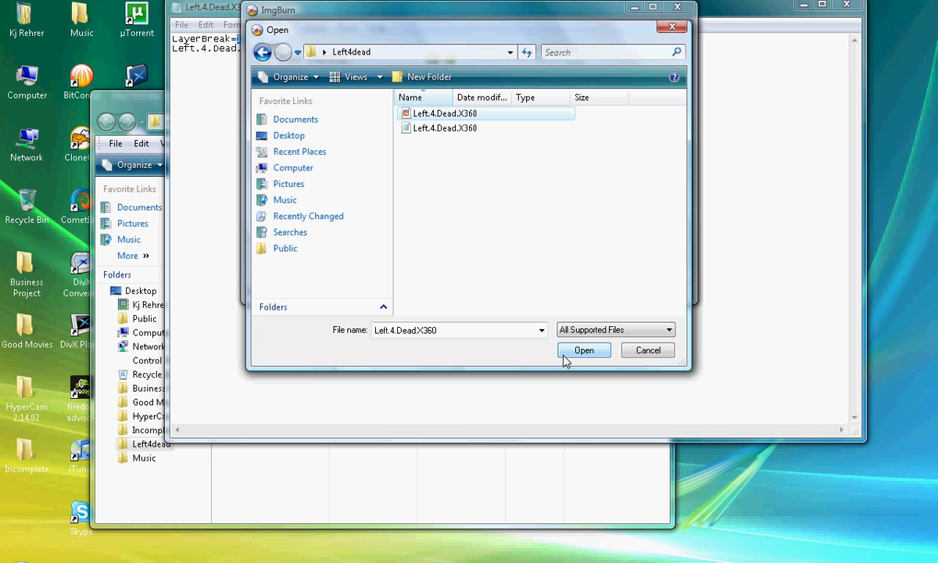
click(583, 350)
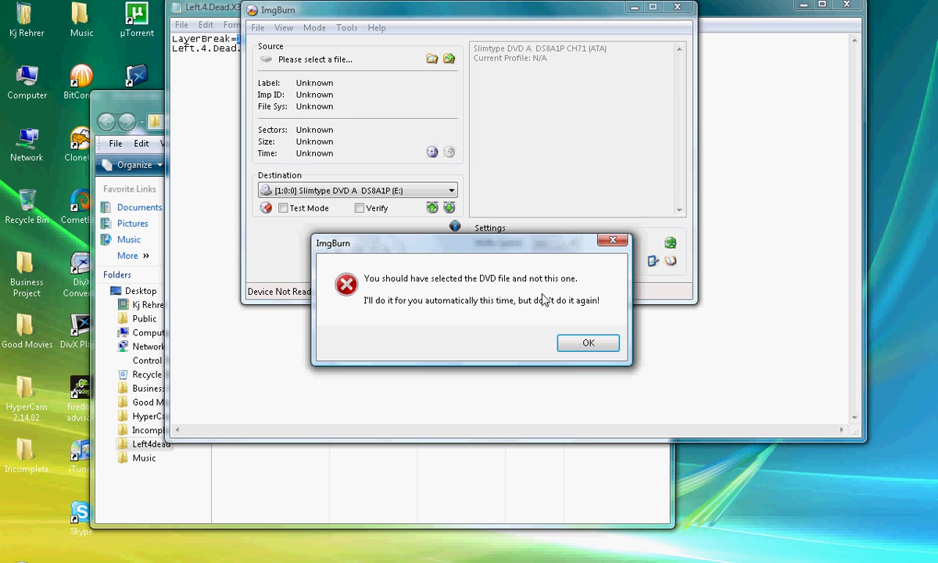
click(578, 348)
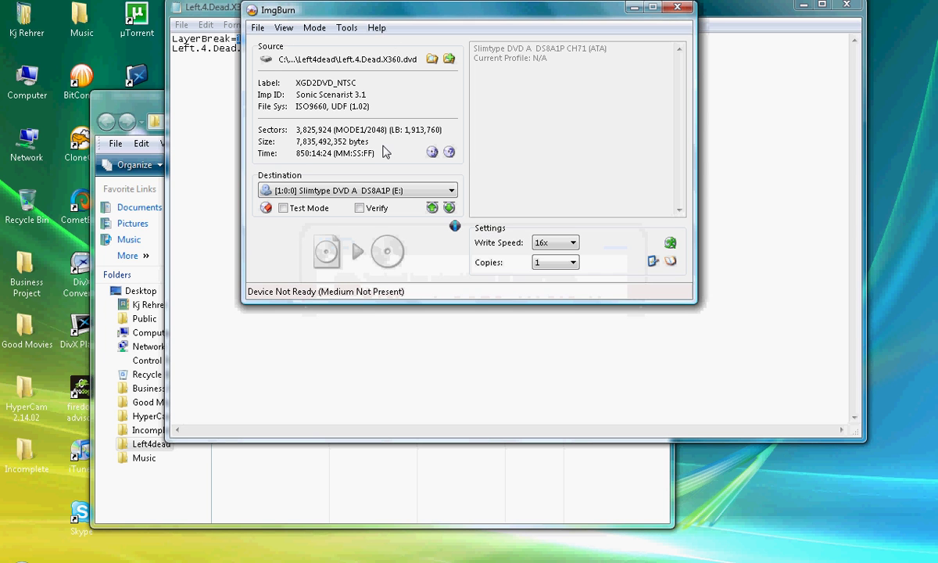
Choose the Slimtype DVD A DS8A1P (E:) drive as the destination and enable Verify.
click(451, 191)
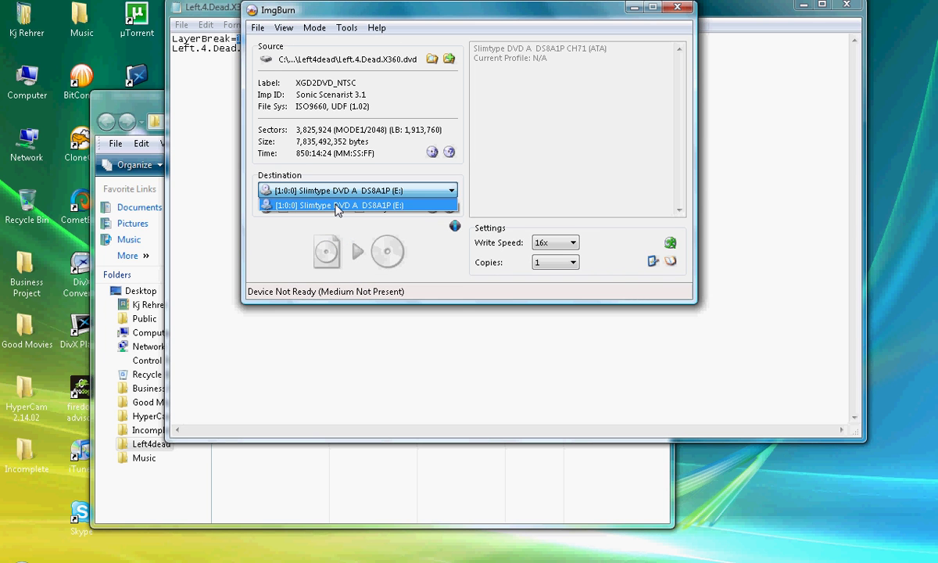
click(336, 205)
click(361, 210)
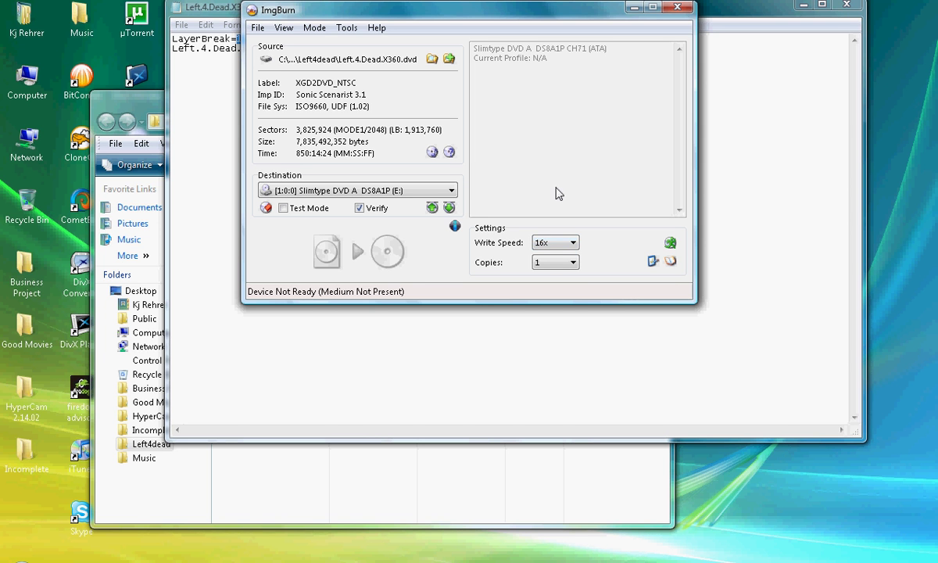
Set the write speed to 2.4x.
click(568, 245)
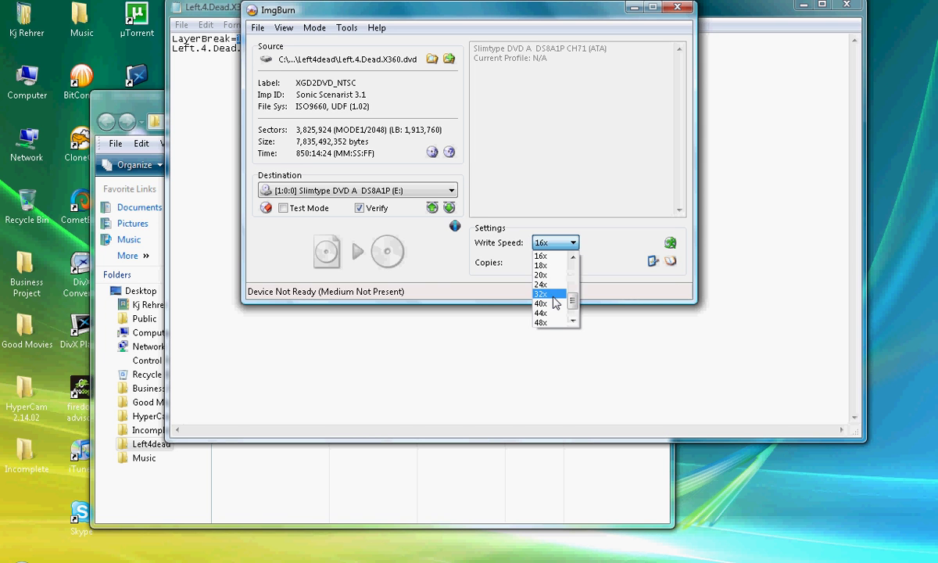
drag(572, 299, 582, 273)
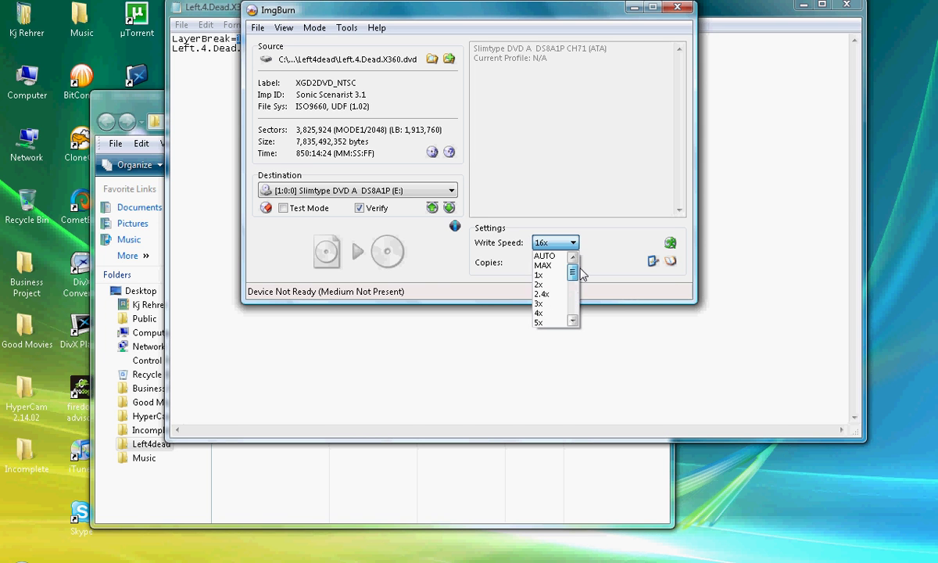
click(539, 284)
click(569, 248)
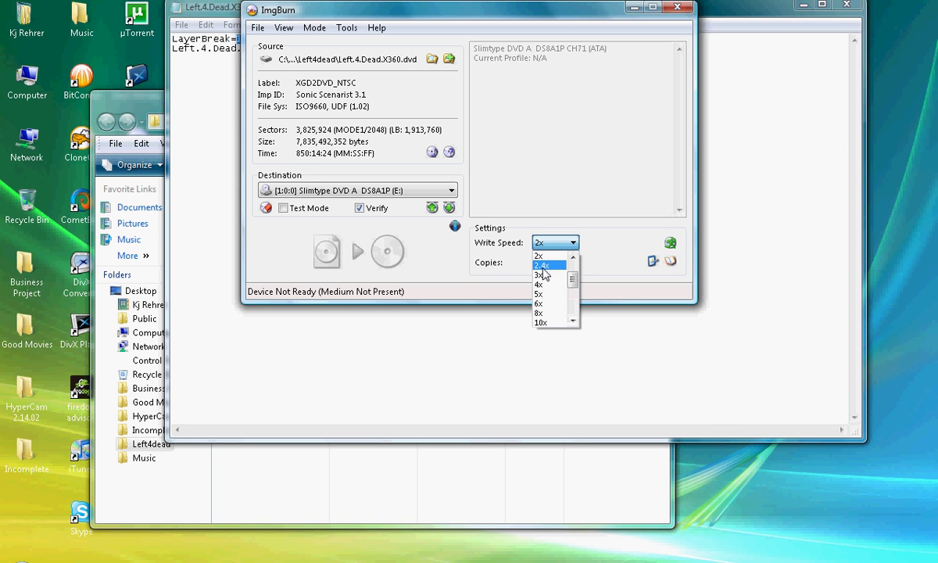
click(543, 266)
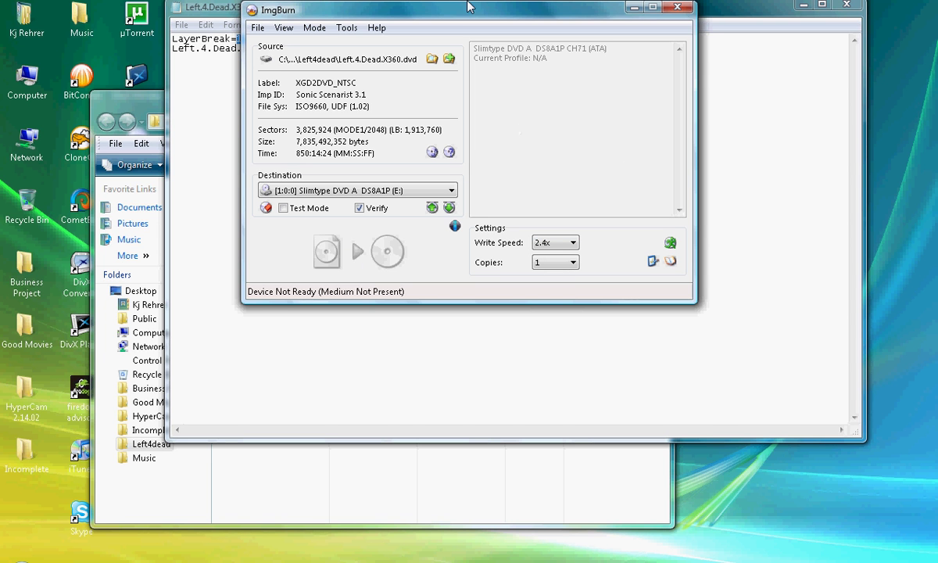
Close ImgBurn and bring the Left4dead folder window to the front.
click(677, 7)
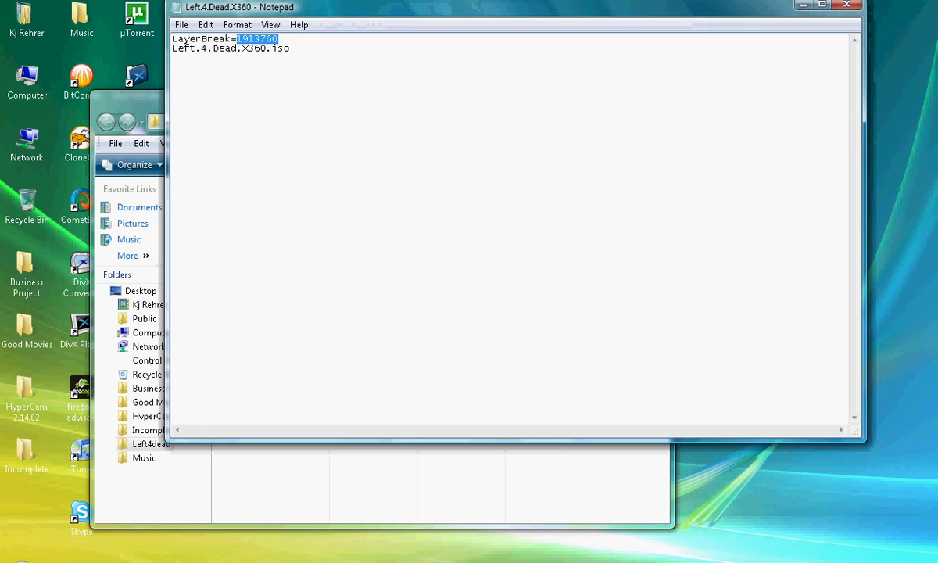
key(alt+Tab)
mouse_move(105, 561)
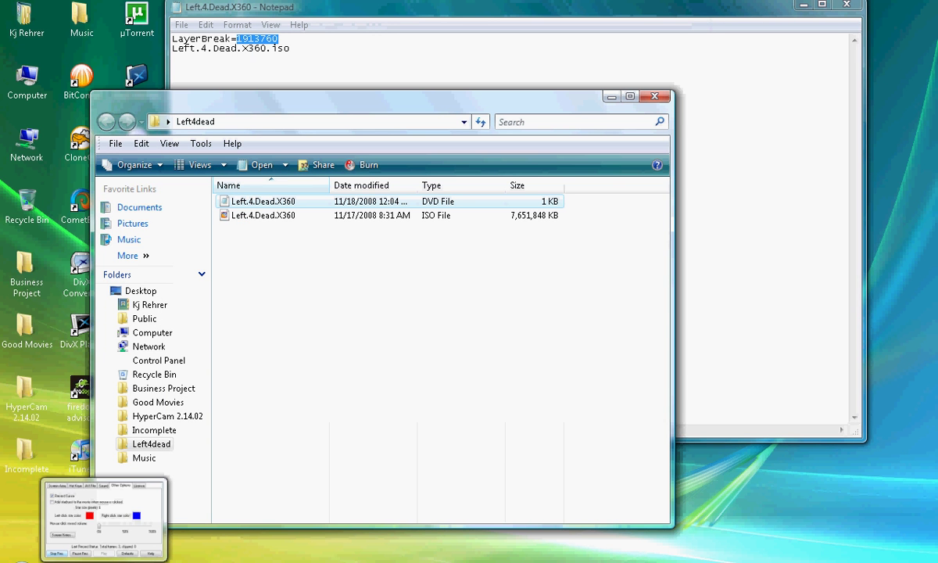